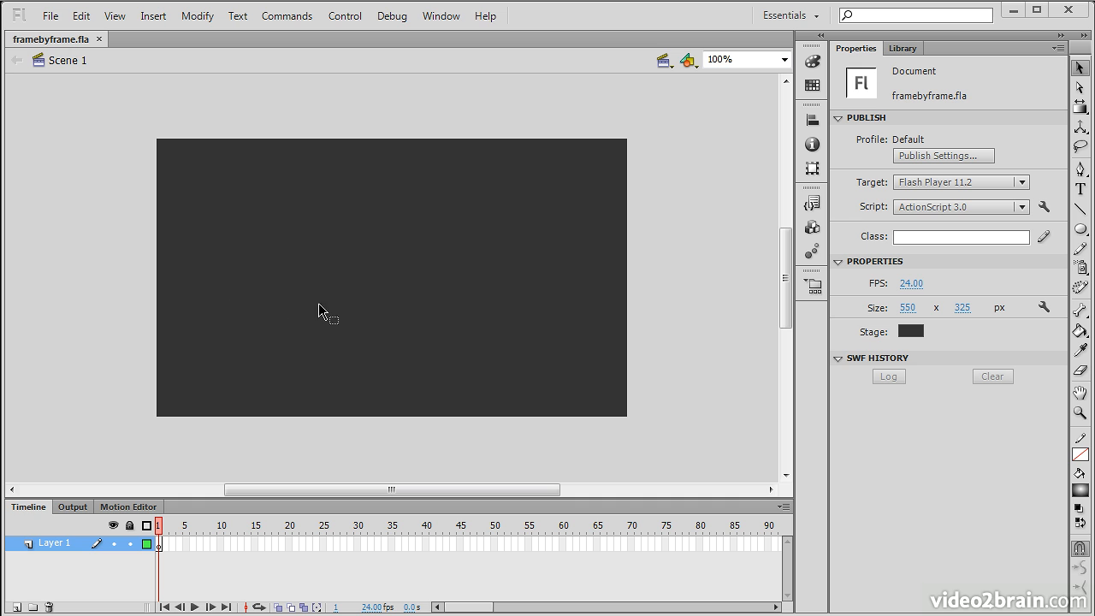
Draw a stroke-free radial-gradient circle about 139 px wide with the Oval tool and move it into the stage's lower-left corner.
click(1081, 231)
drag(1082, 236, 963, 252)
drag(206, 354, 325, 474)
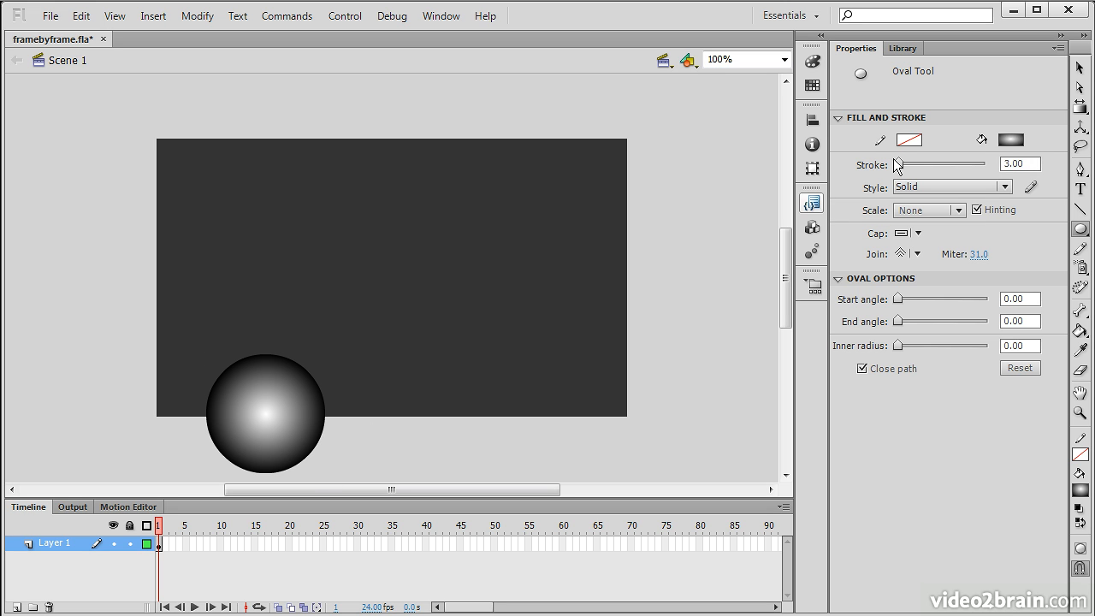
click(1080, 68)
drag(261, 399, 212, 360)
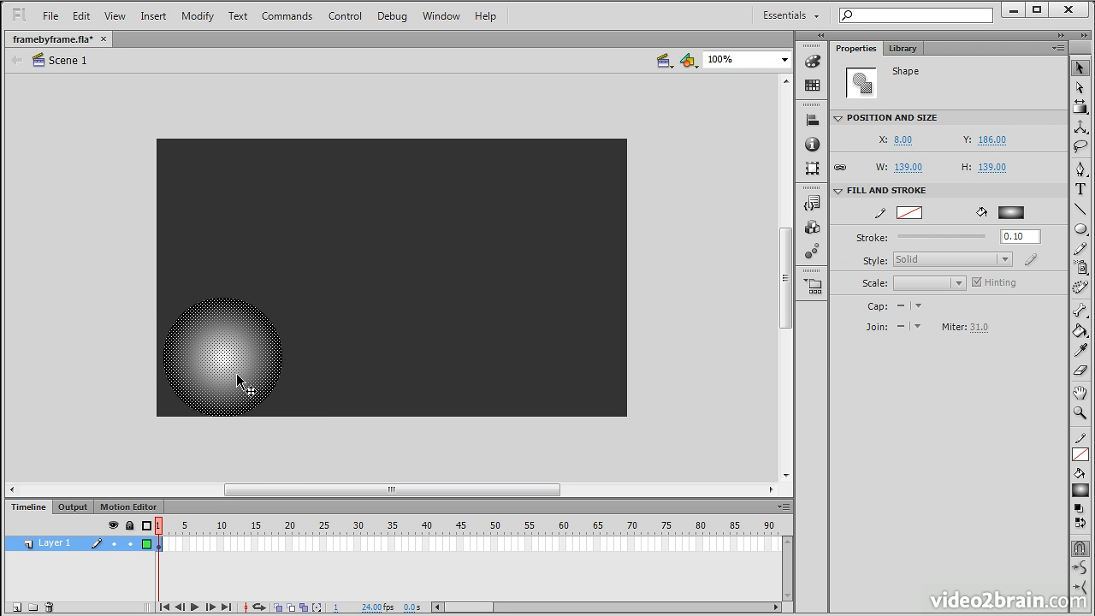
Enlarge the circle's radial gradient with the Gradient Transform tool so its dark rim extends beyond the circle, and reselect the Selection tool.
click(1080, 109)
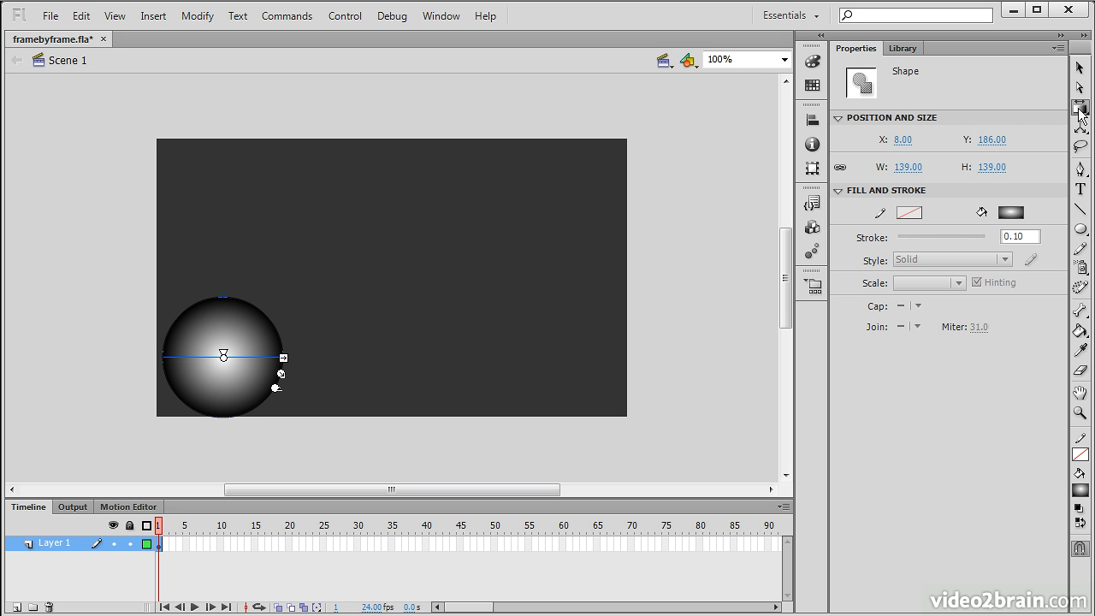
drag(280, 374, 322, 400)
click(515, 479)
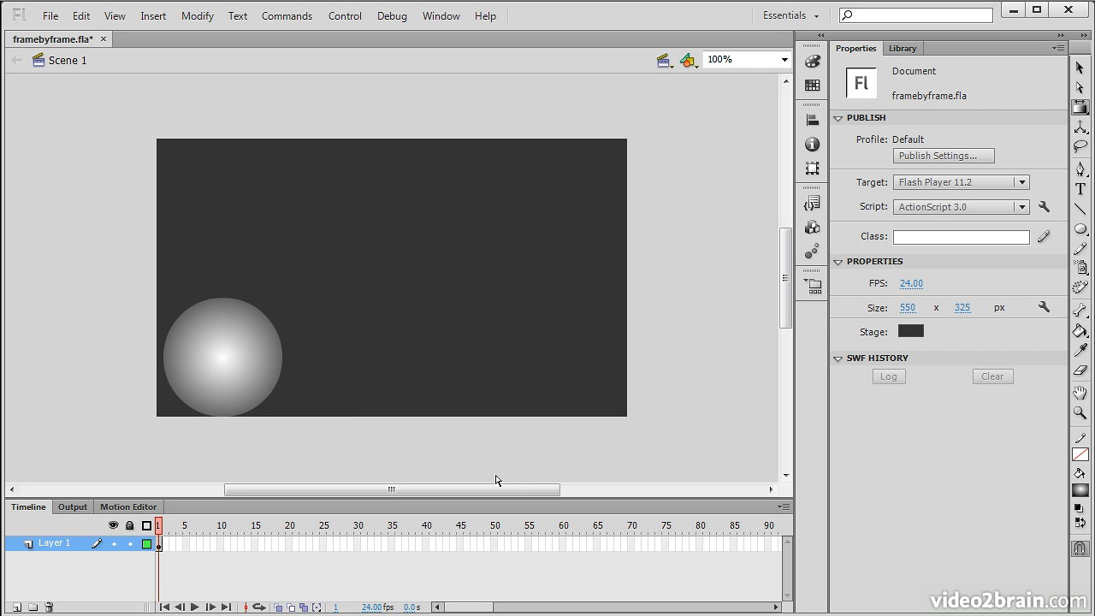
click(223, 350)
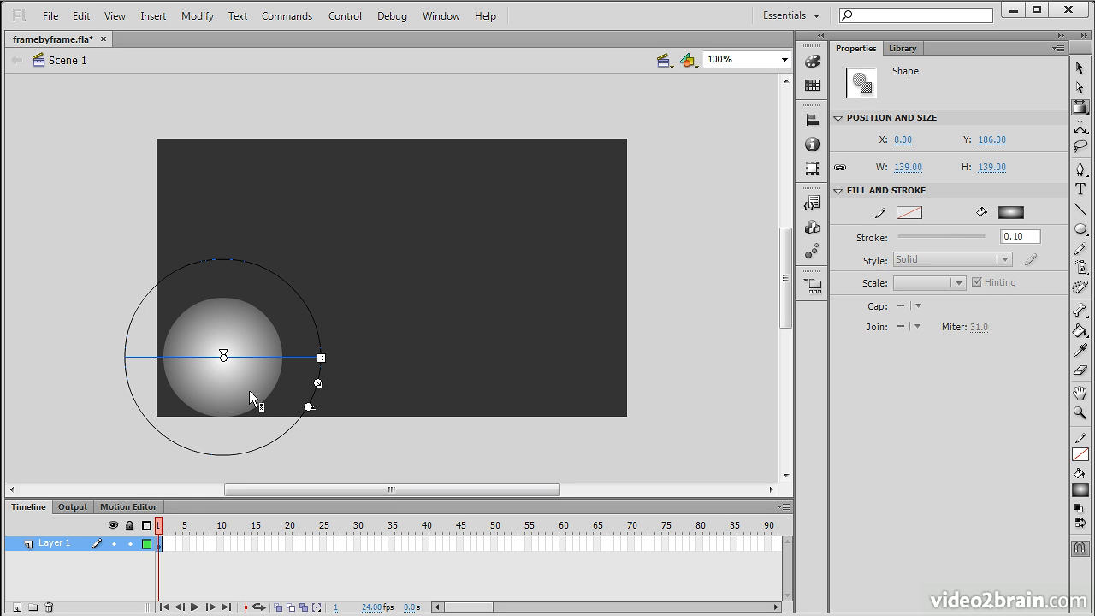
click(1079, 68)
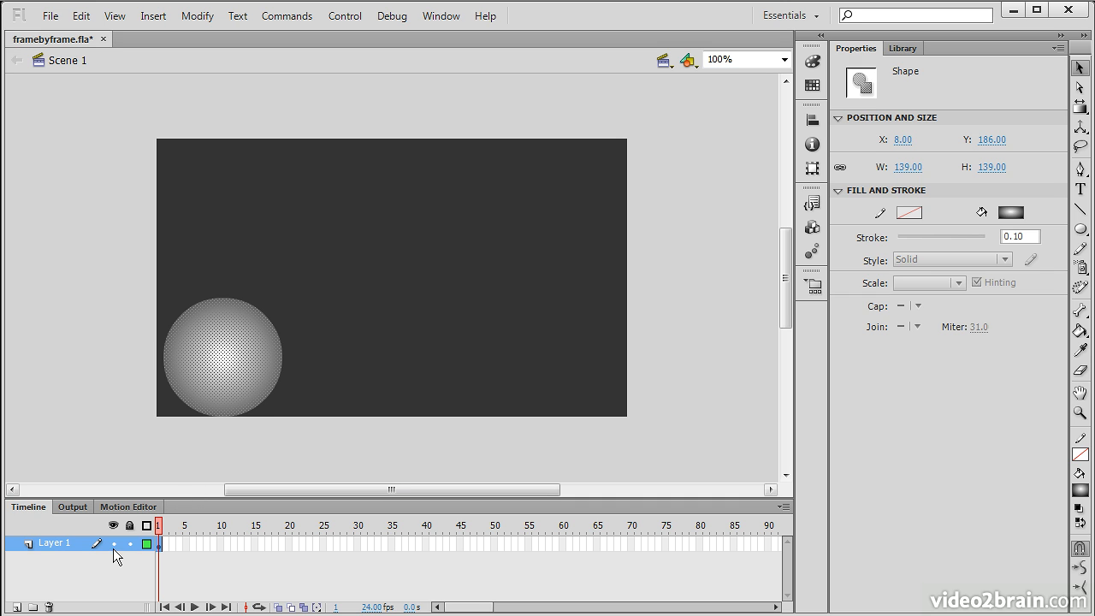
Rename Layer 1 as Ball and enlarge the timeline area.
click(51, 547)
double_click(51, 545)
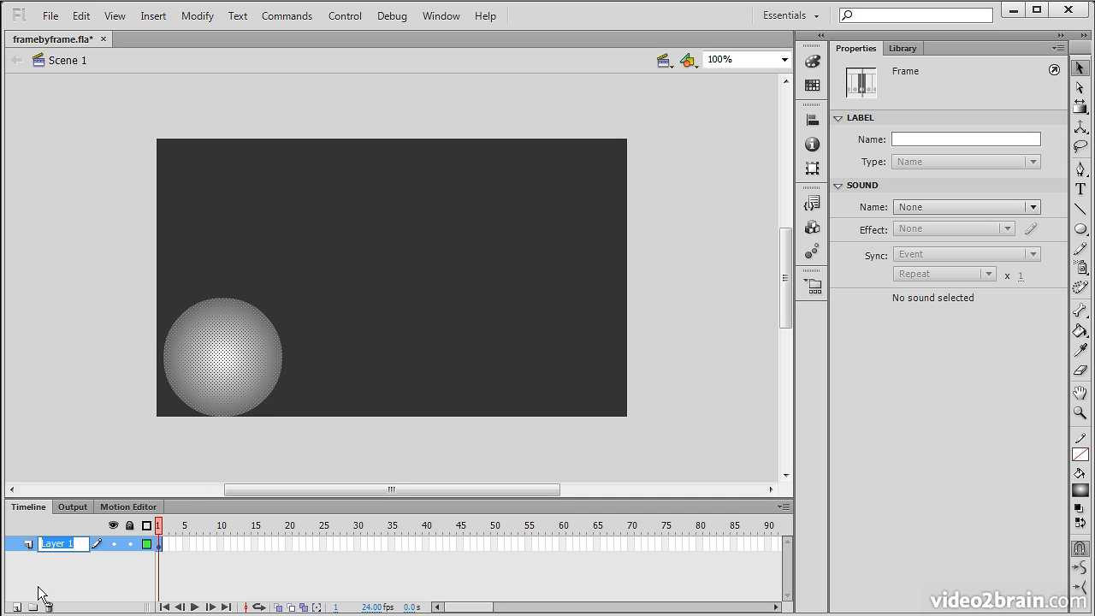
text(Ball)
key(Return)
drag(196, 499, 205, 444)
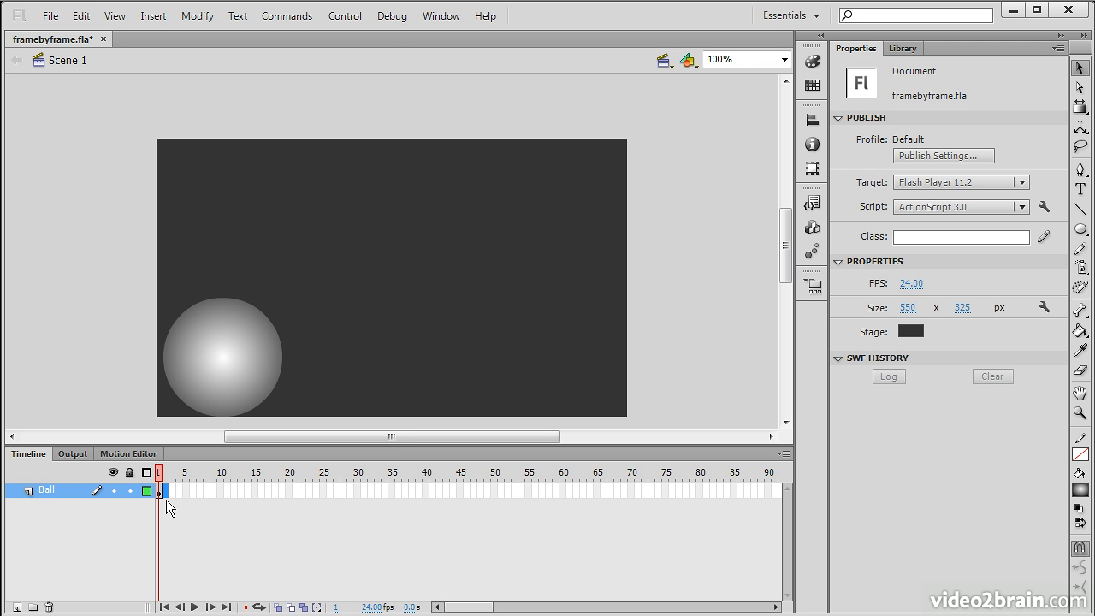
right_click(166, 493)
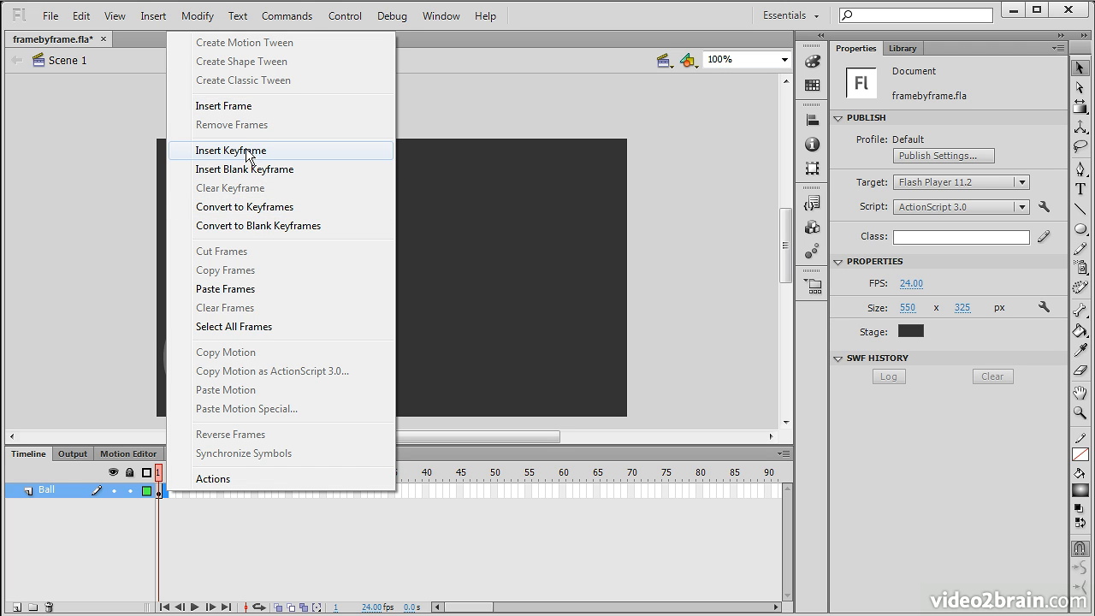
click(120, 384)
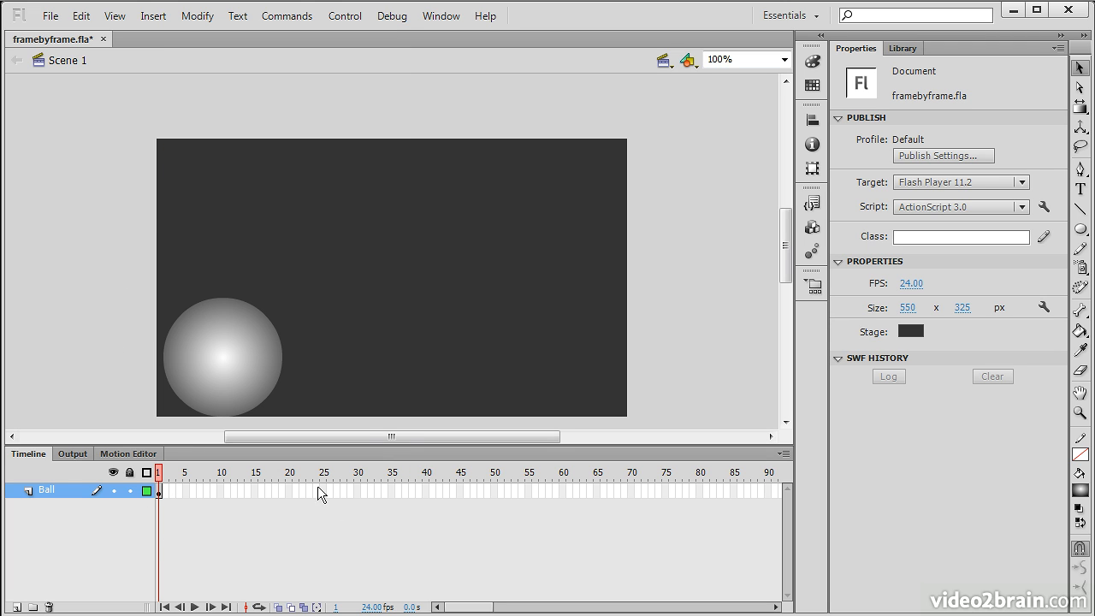
click(153, 16)
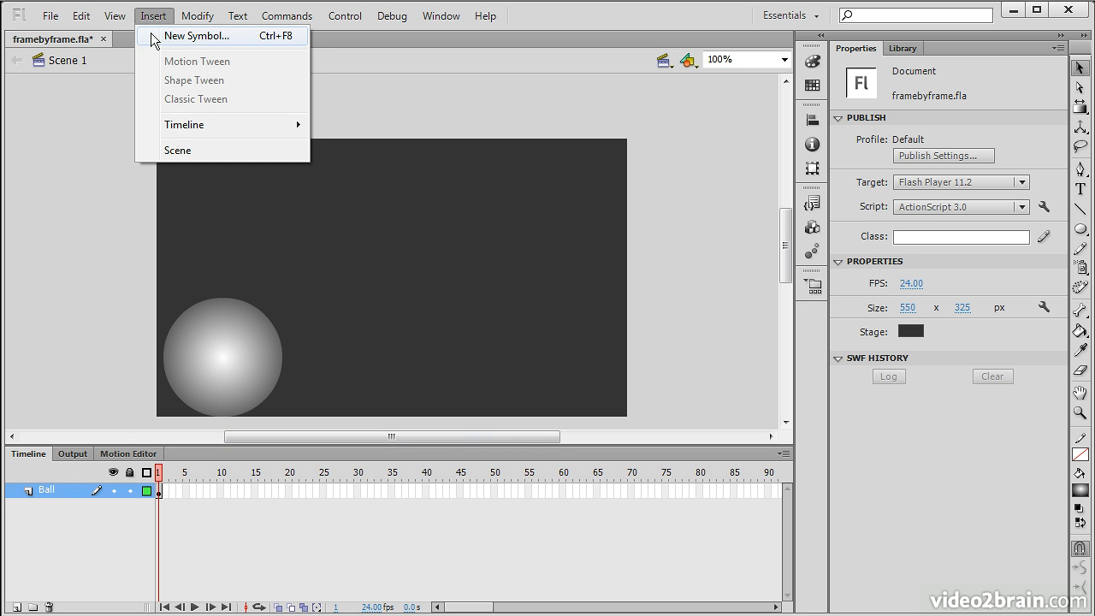
mouse_move(205, 125)
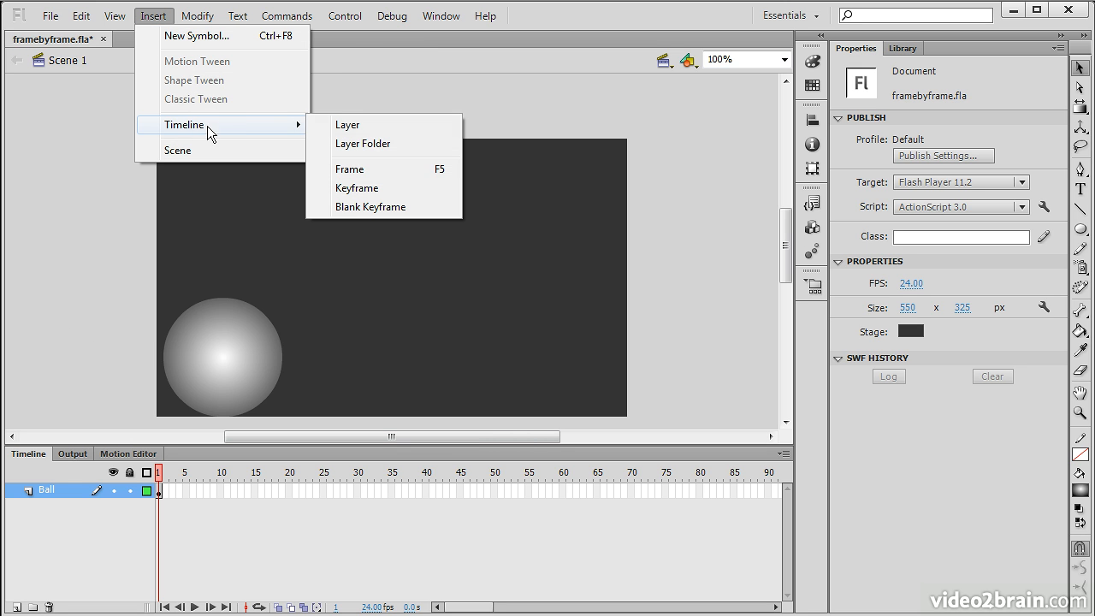
click(402, 189)
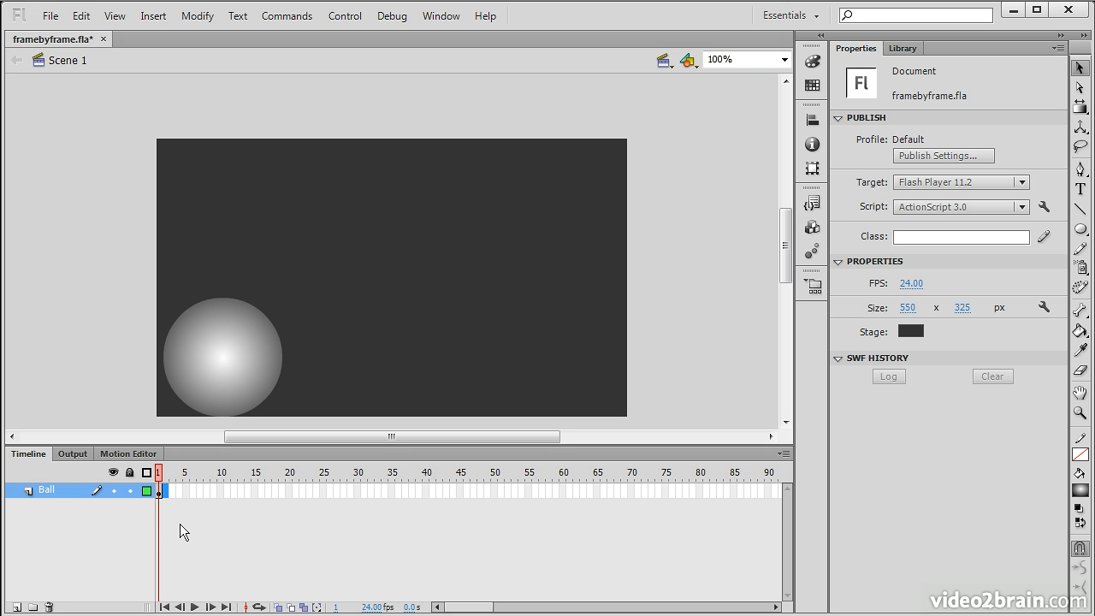
Insert a keyframe at frame 2 of the Ball layer and nudge the ball 10 px to the right.
key(F6)
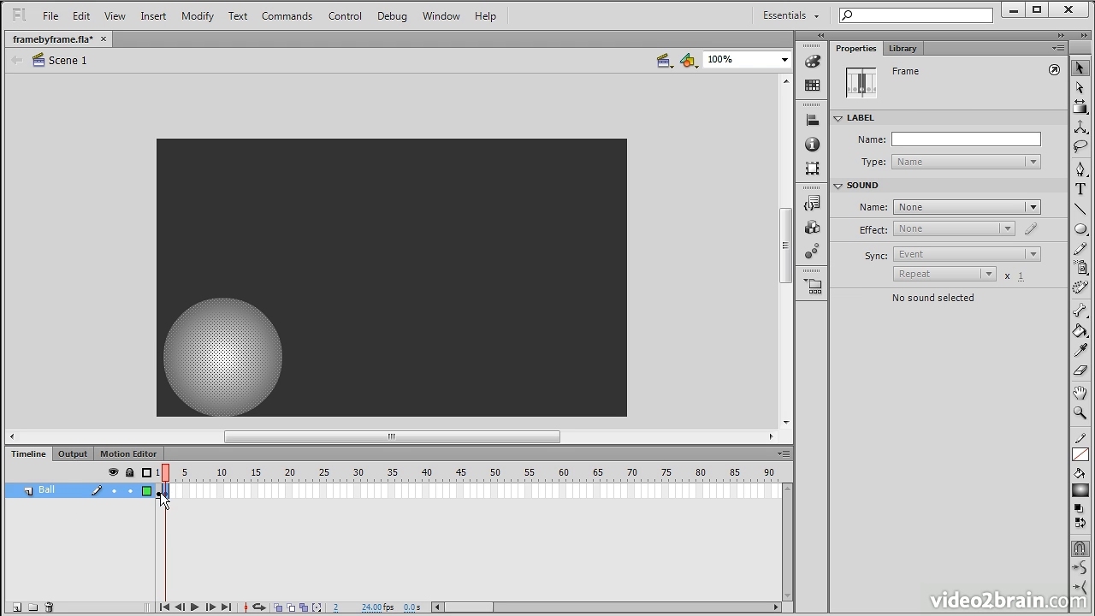
click(217, 365)
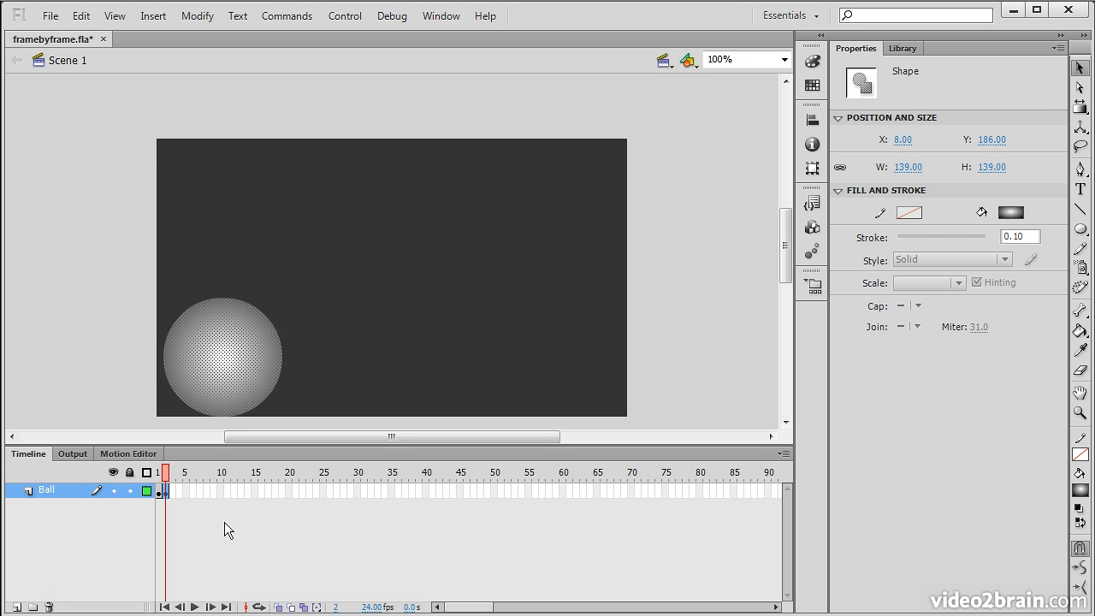
key(shift+Right)
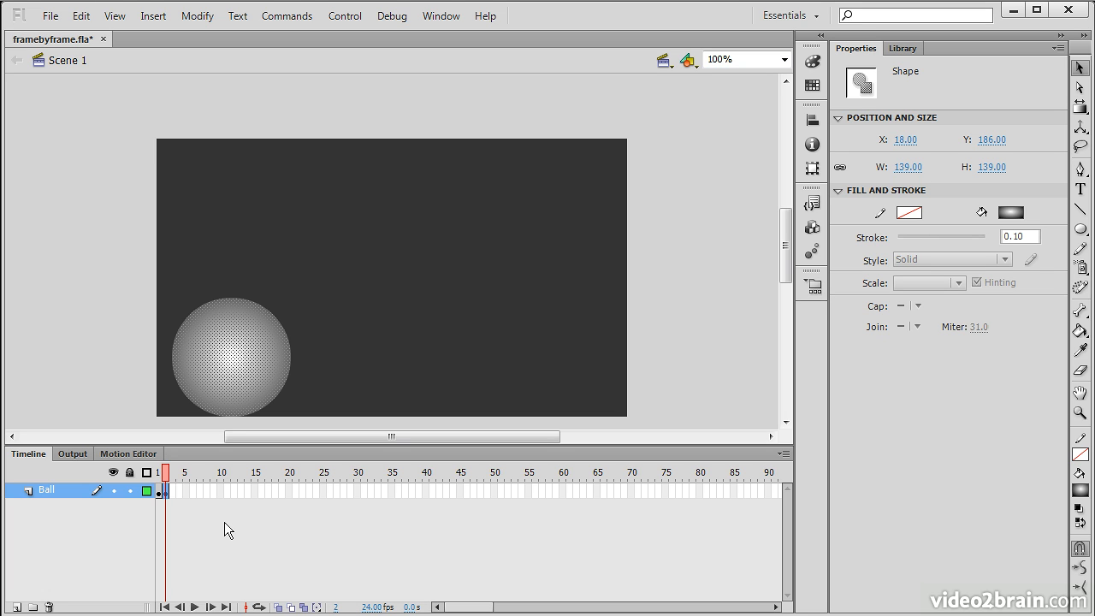
Insert a keyframe at frame 3, compare it with frame 2, and nudge the ball another 10 px to the right in frame 3.
key(F6)
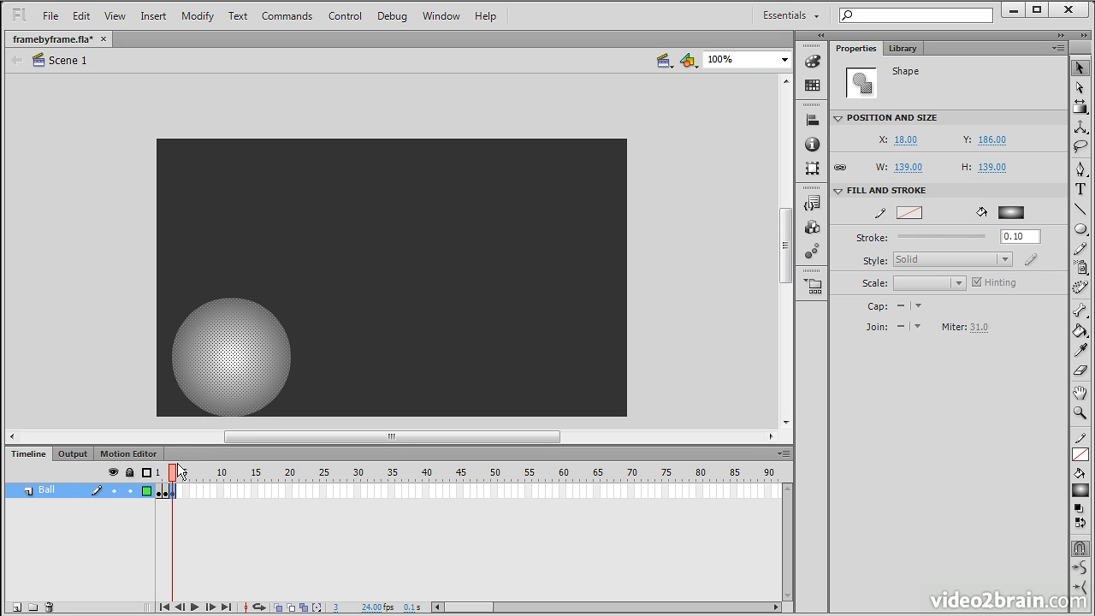
drag(175, 474, 166, 475)
drag(166, 475, 174, 476)
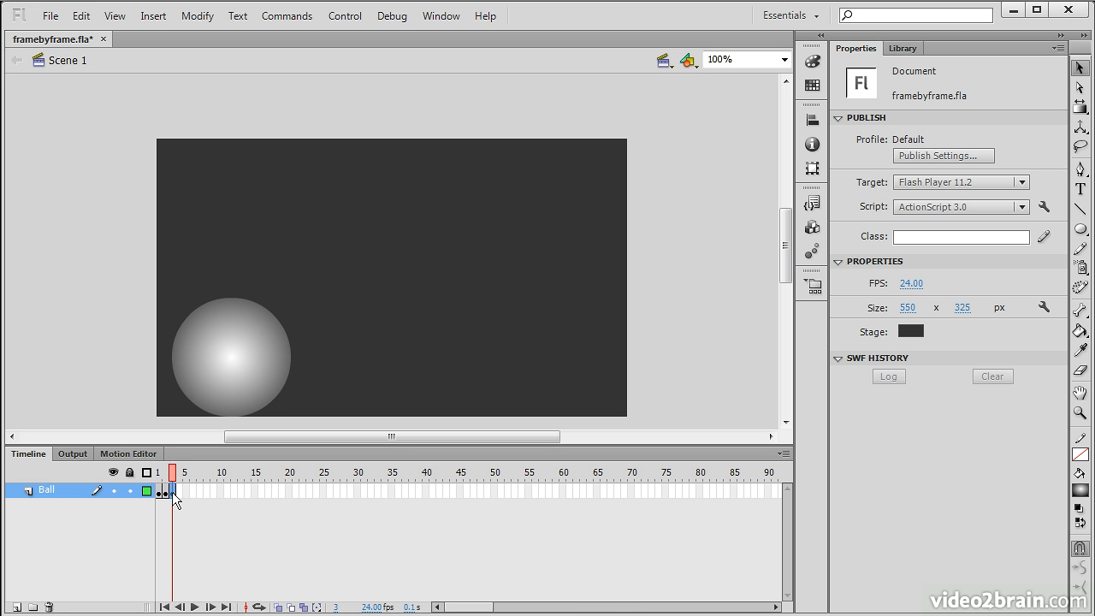
click(172, 492)
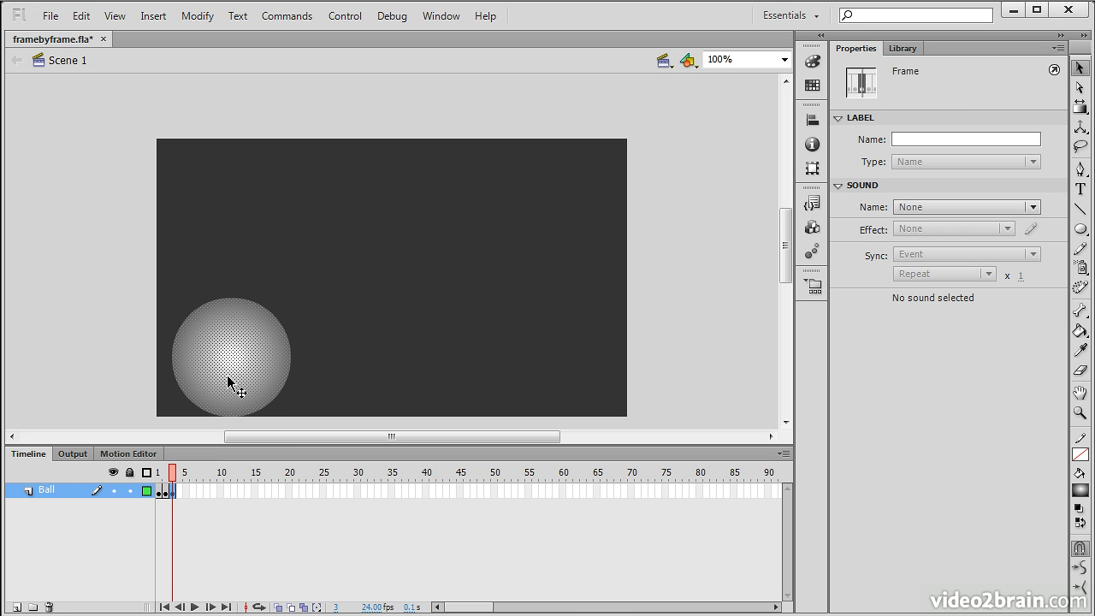
drag(172, 499, 165, 494)
key(period)
key(shift+Right)
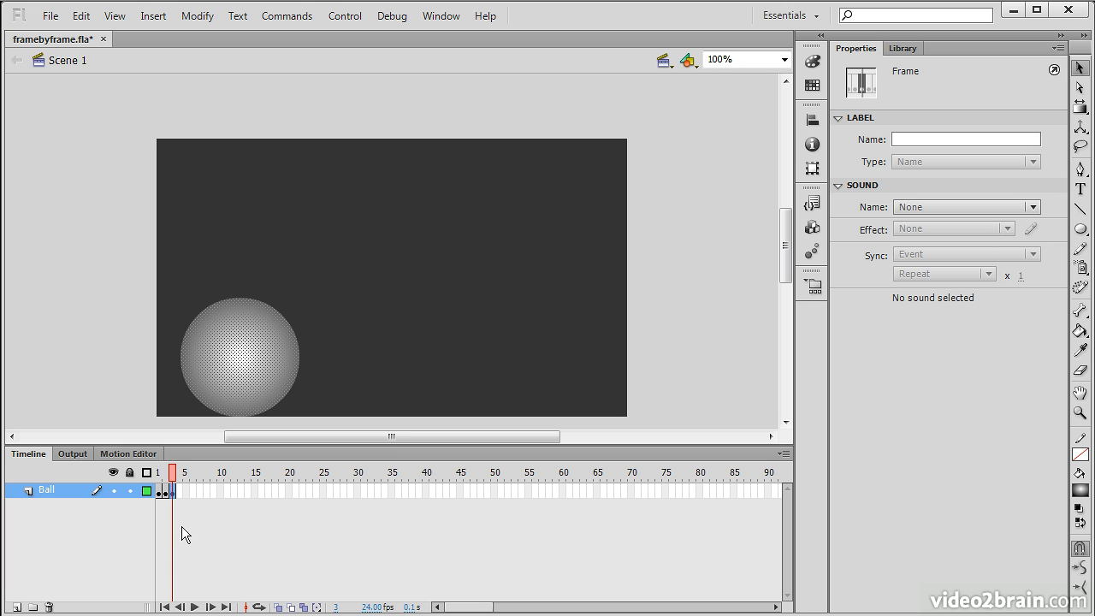
Add successive keyframes from frame 4 through frame 15, nudging the ball 10 px further right in each one.
key(F6)
key(shift+Right)
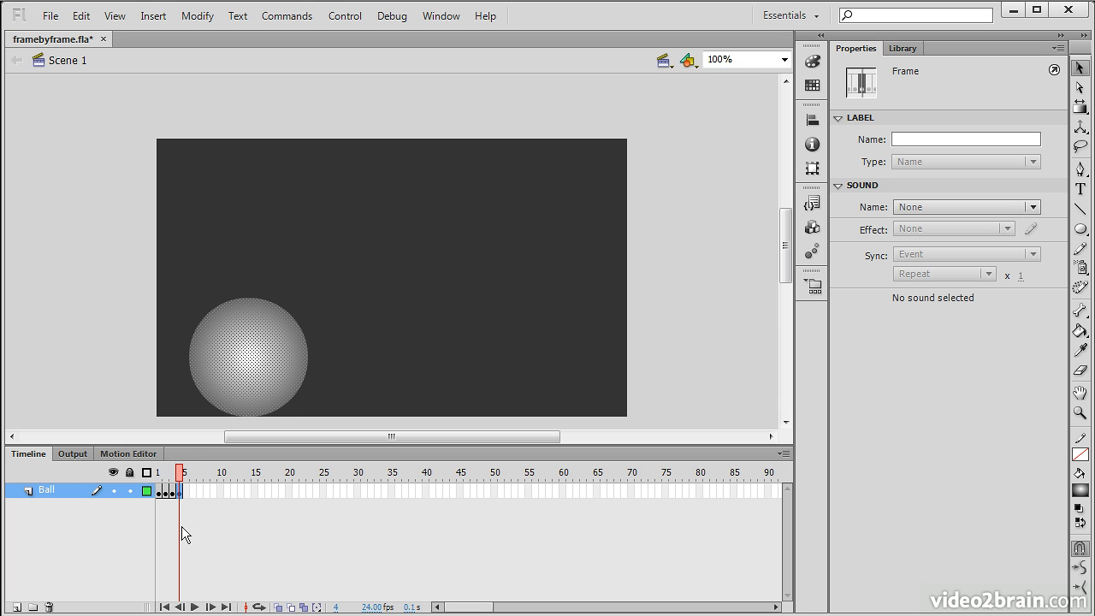
key(F6)
key(shift+Right)
key(F6)
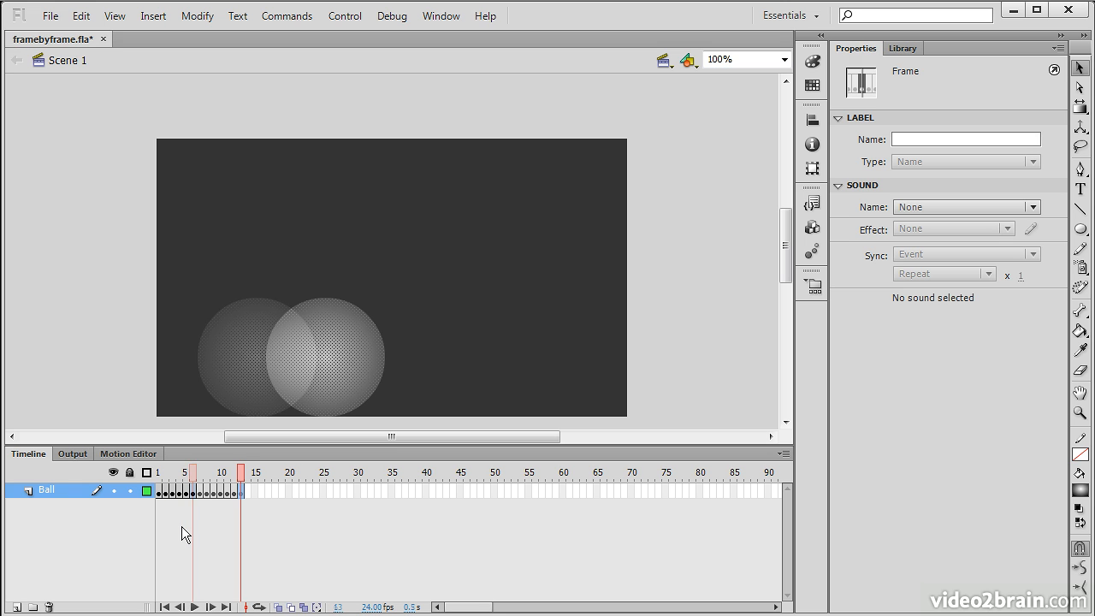
key(shift+Right)
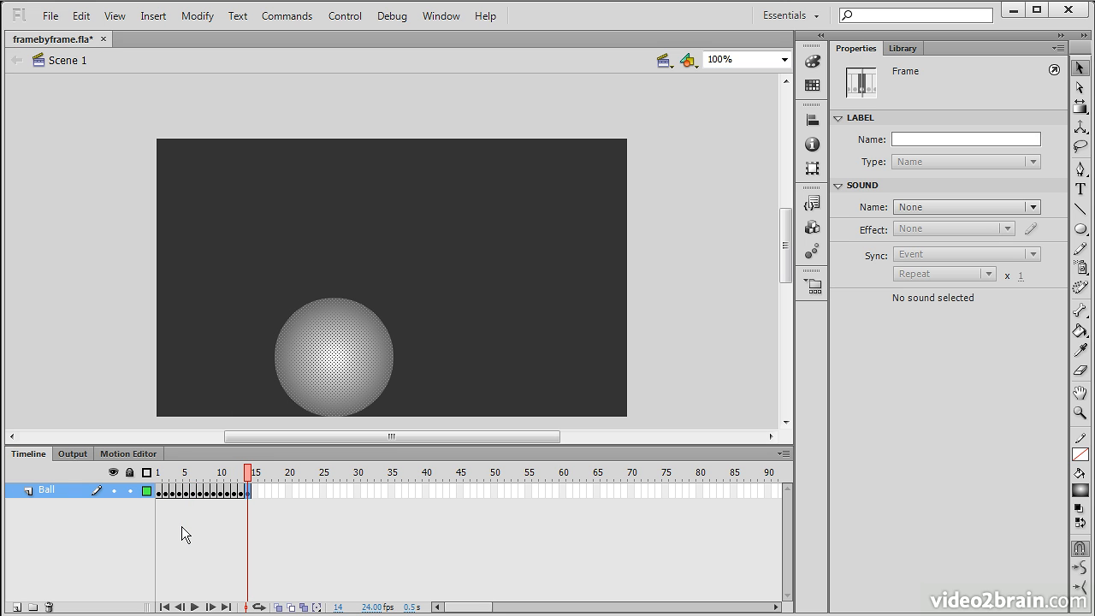
key(F6)
key(shift+Right)
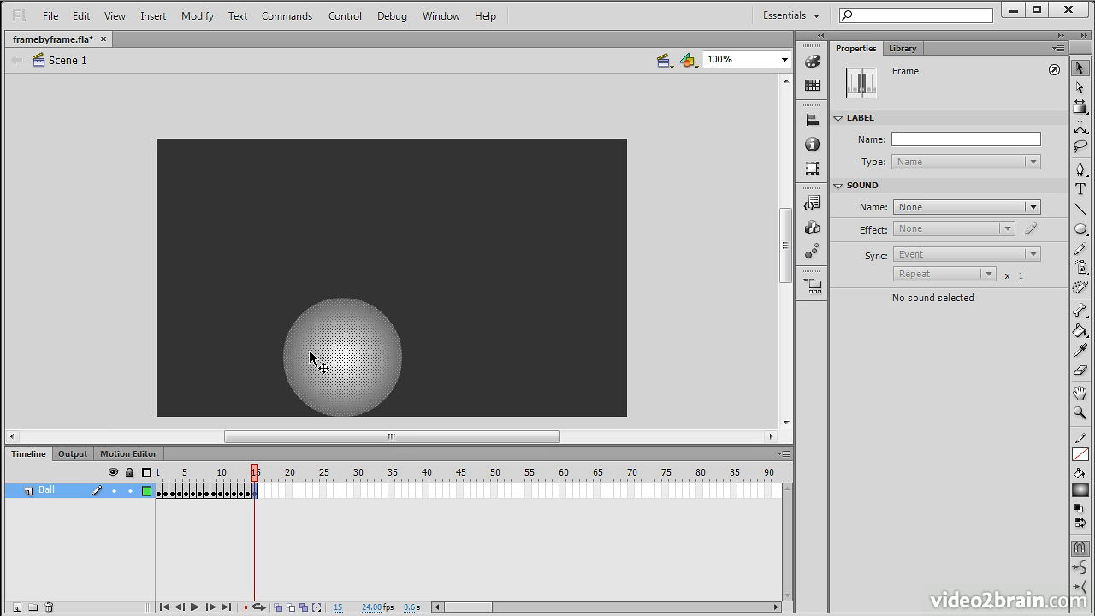
Skew the ball's upper edge slightly to the right in frame 15 with the Free Transform tool.
click(1081, 109)
click(1081, 110)
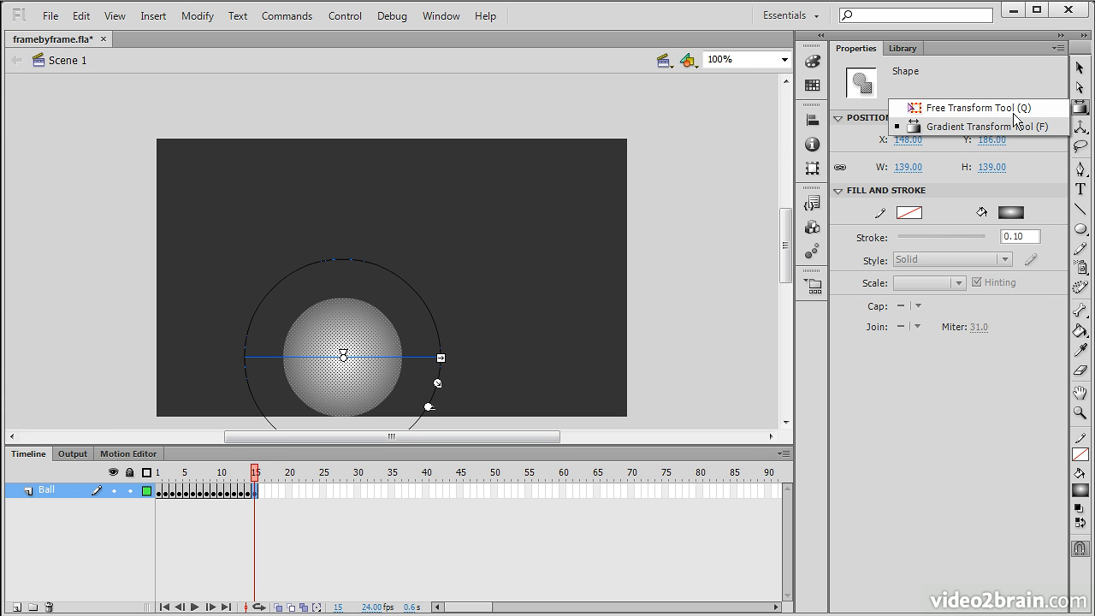
click(928, 106)
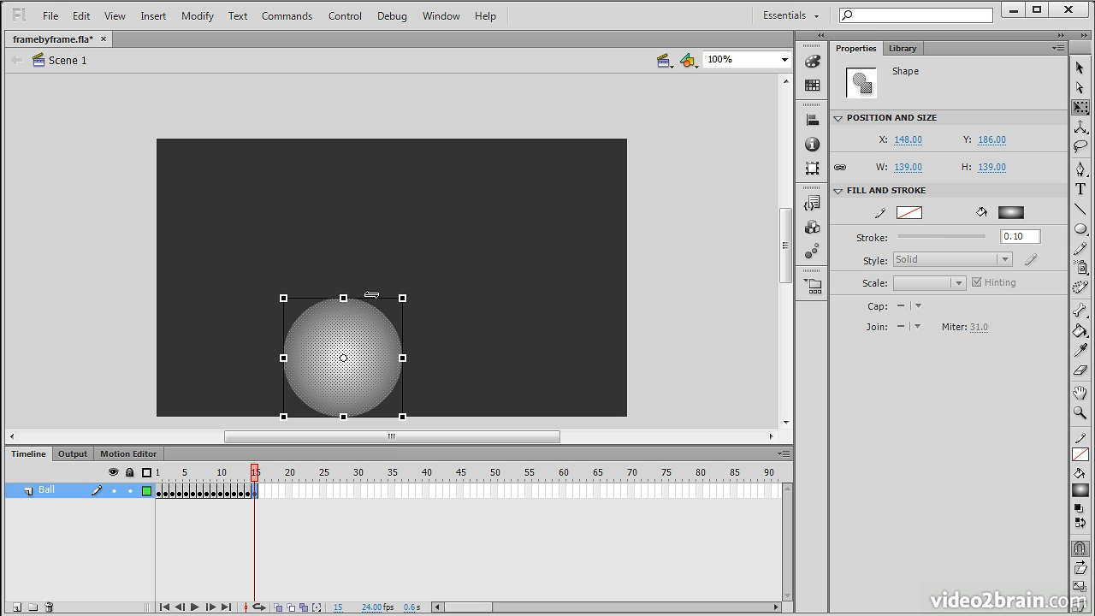
drag(373, 297, 380, 297)
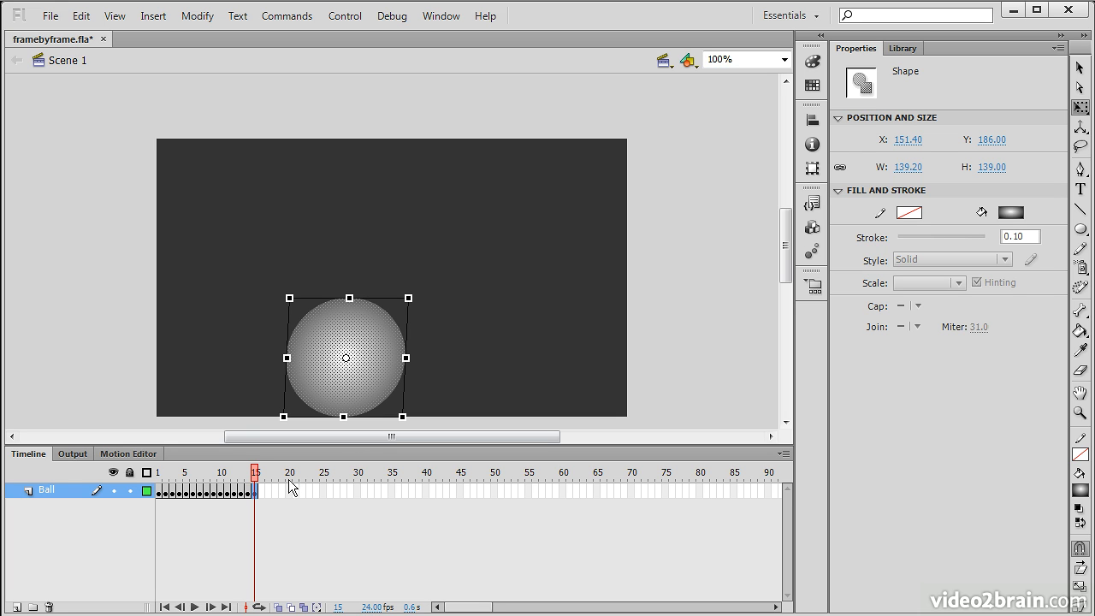
Add a keyframe at frame 16 with the ball skewed further right, and one at frame 17 with it narrowed to about 132 px.
key(F6)
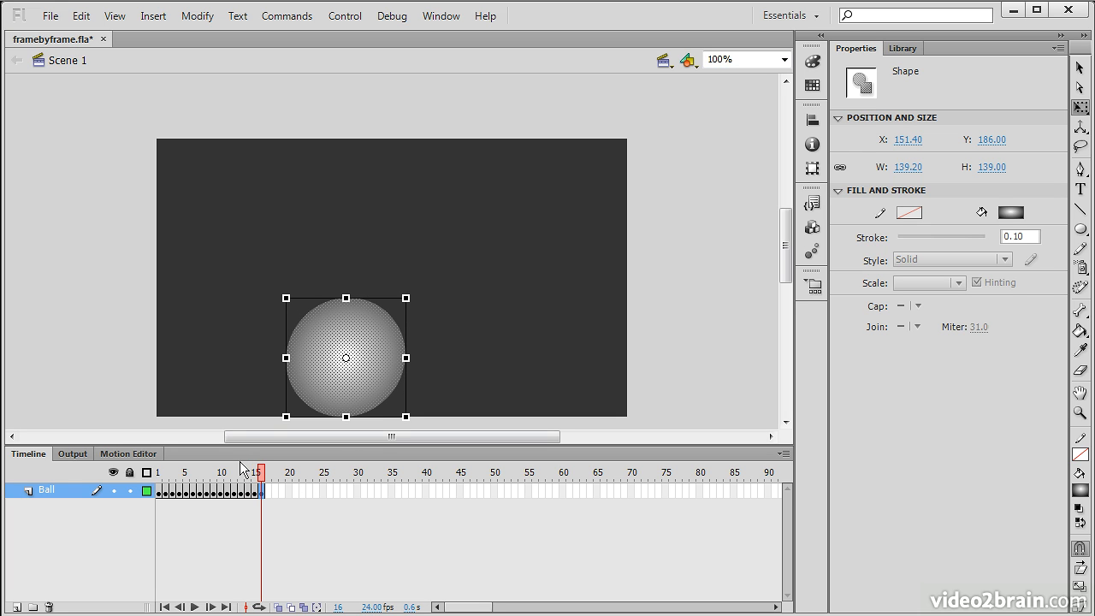
drag(378, 297, 389, 298)
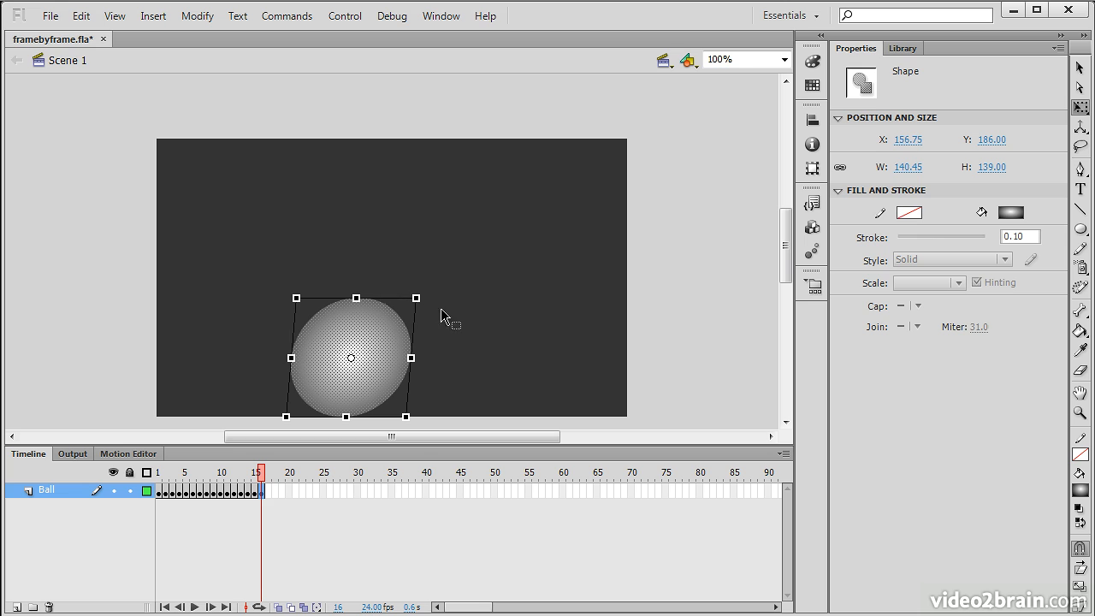
key(F6)
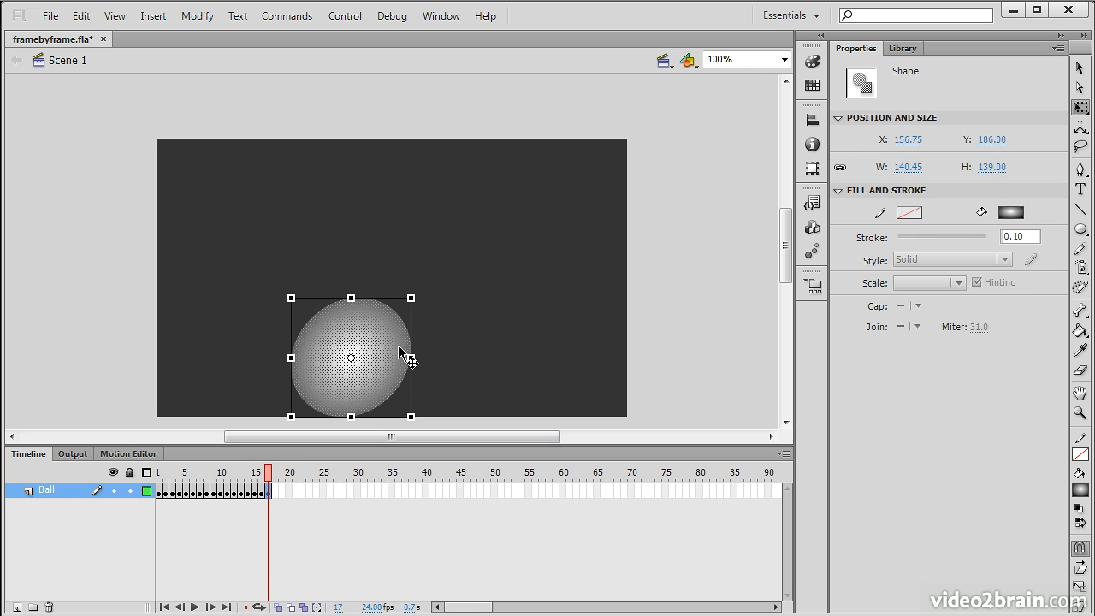
drag(410, 358, 405, 358)
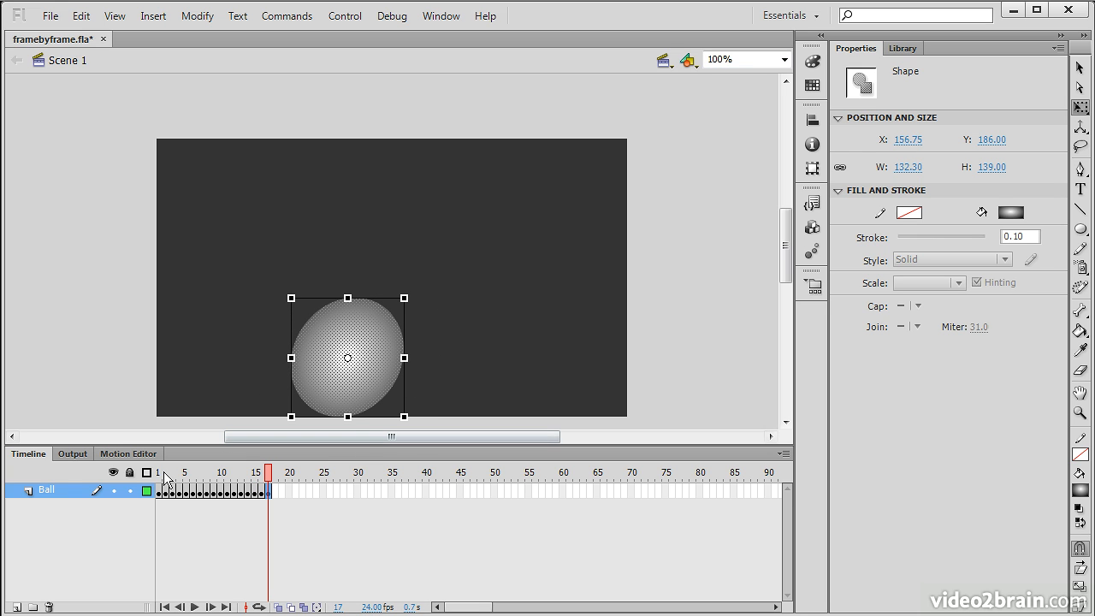
Add keyframes at frames 18 and 19, skewing the ball slightly back to the left in each, and insert a keyframe at frame 20.
key(F6)
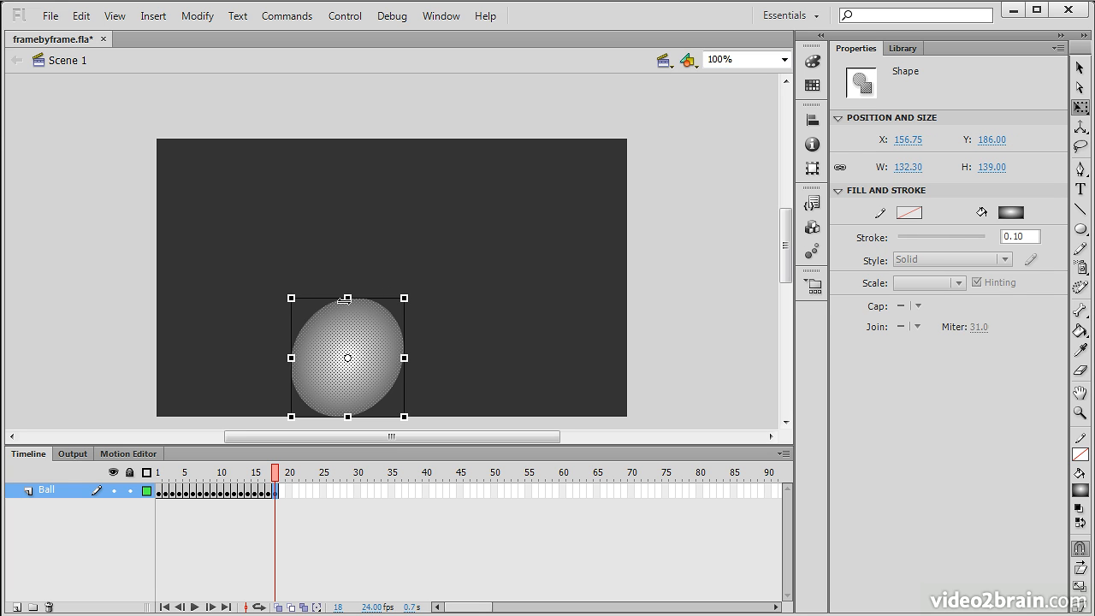
drag(333, 298, 327, 298)
key(F6)
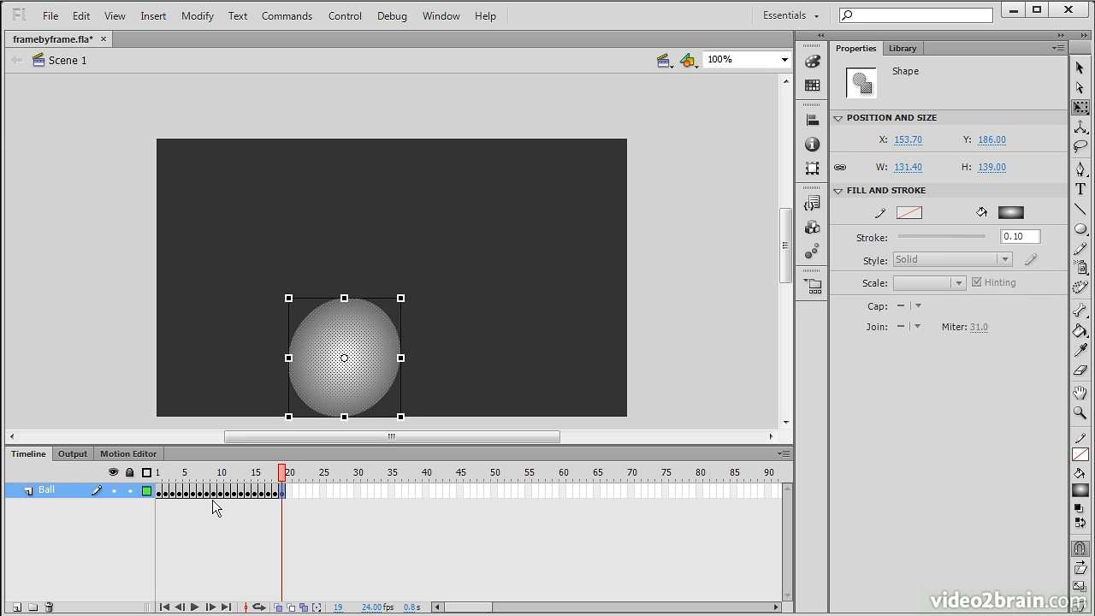
drag(316, 296, 313, 295)
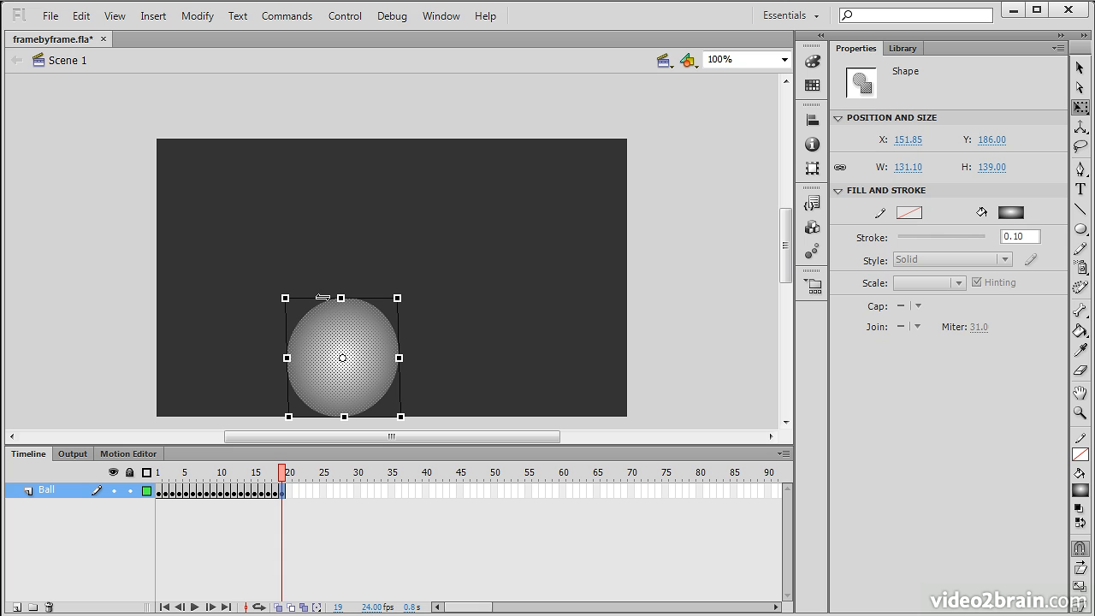
key(F6)
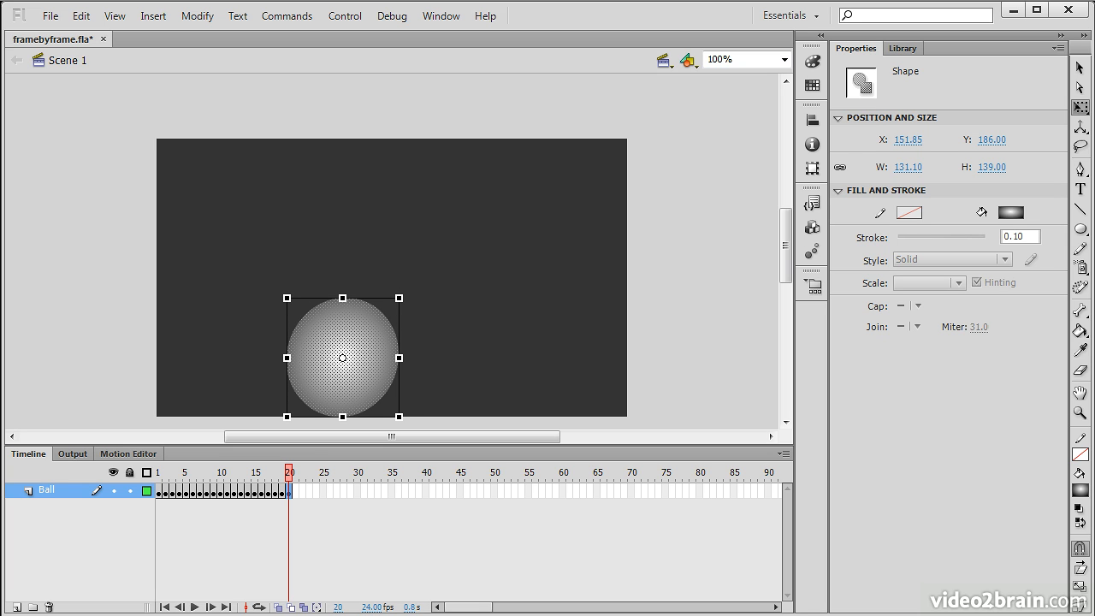
Skew the ball's upper edge left in frame 20, add a keyframe at frame 21 with it skewed slightly further, and insert a keyframe at frame 22.
drag(323, 297, 312, 300)
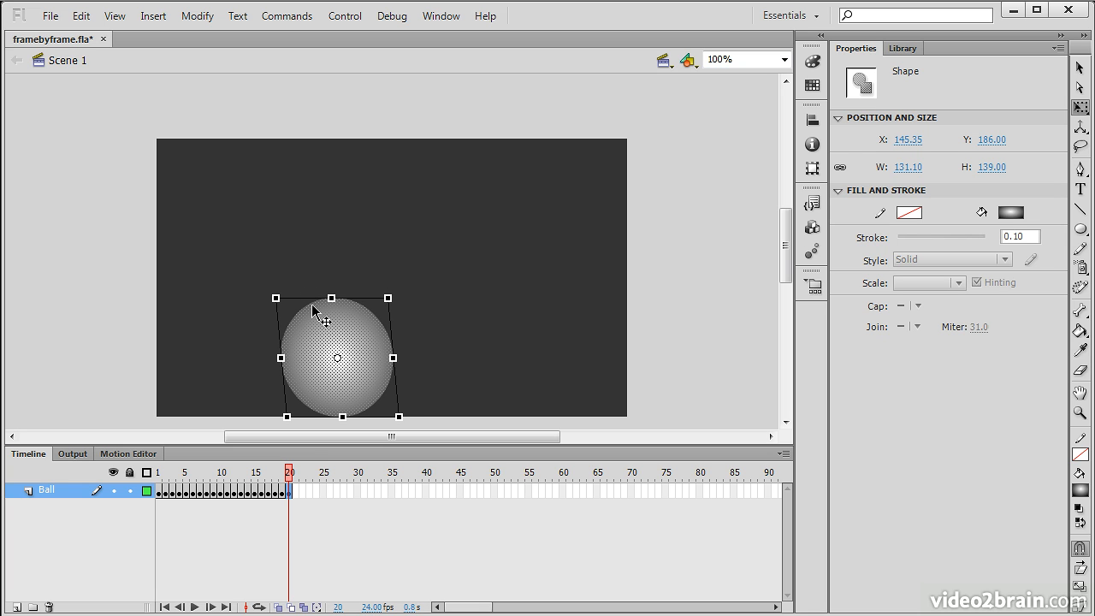
key(F6)
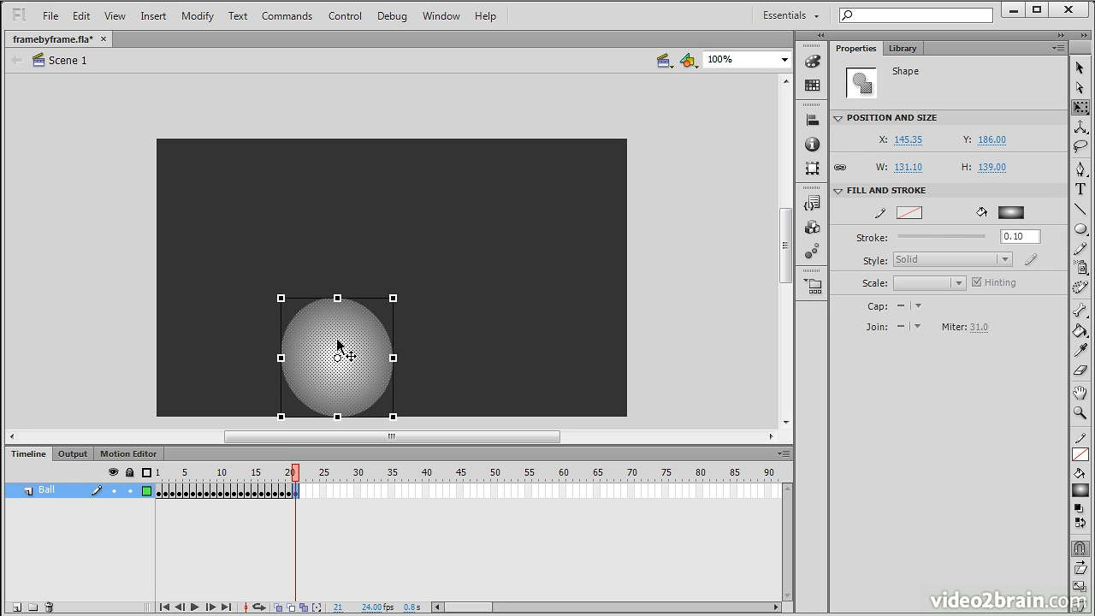
drag(323, 297, 319, 298)
key(F6)
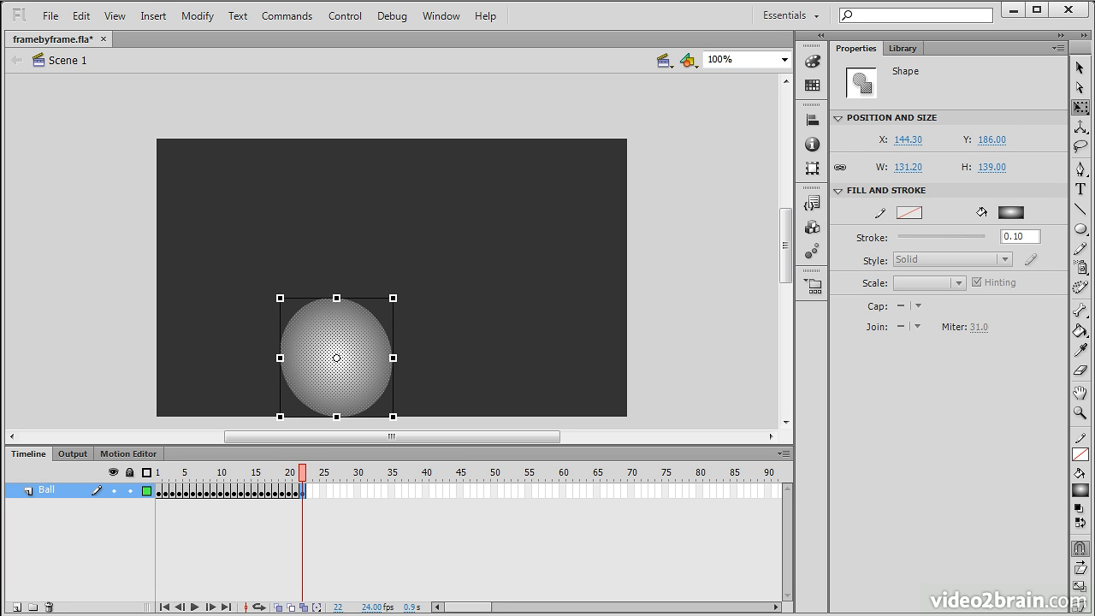
Widen the ball to about 140 px in frame 22 and about 144 px in a frame 23 keyframe, skewed slightly right there, and insert keyframe 24.
drag(393, 358, 400, 357)
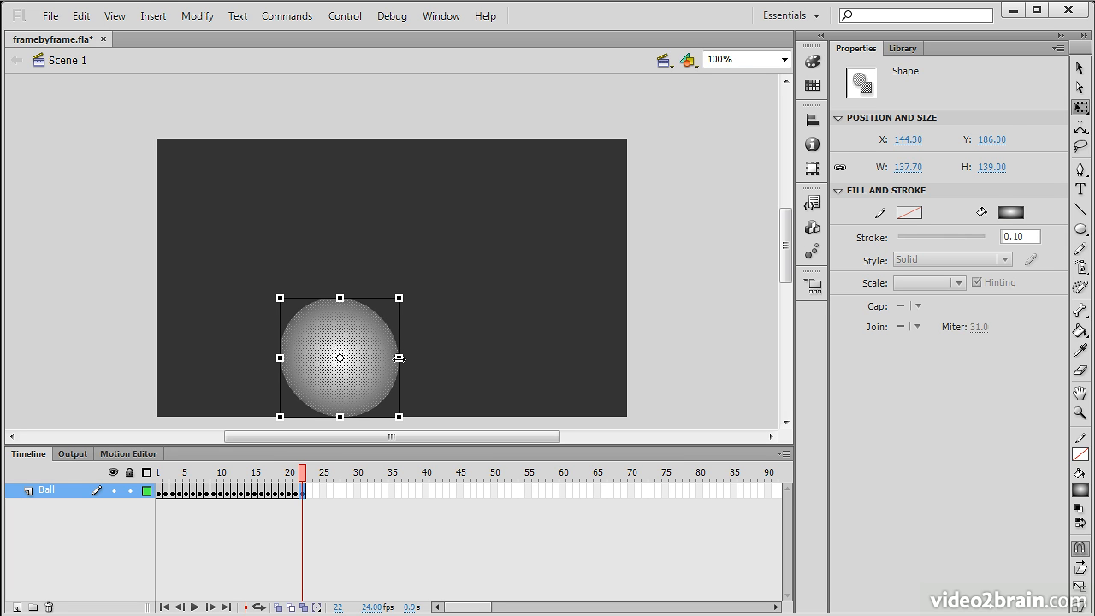
key(F6)
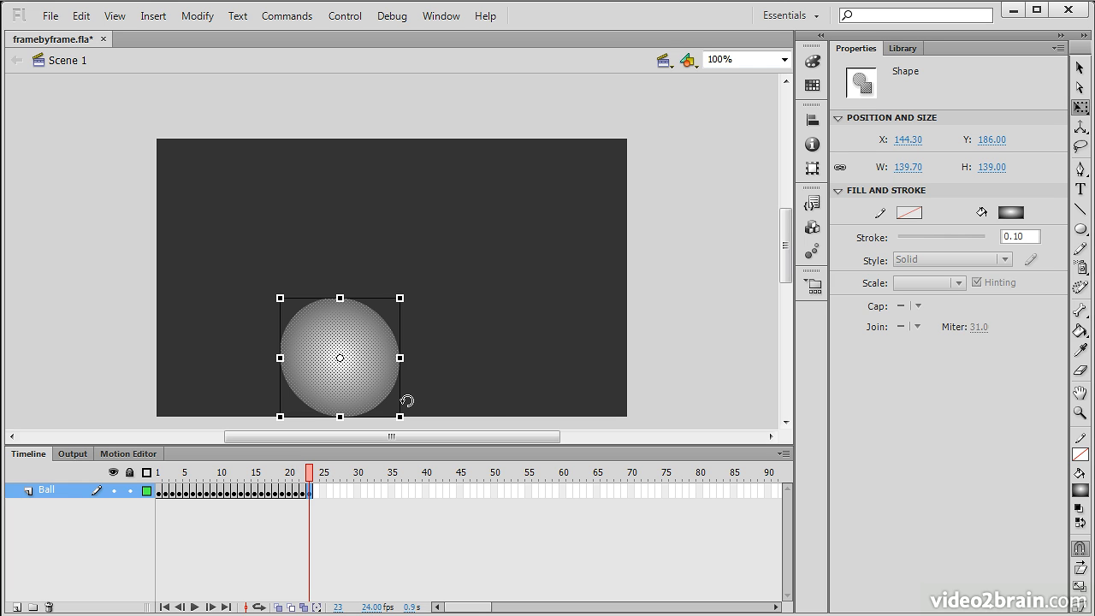
drag(400, 358, 403, 357)
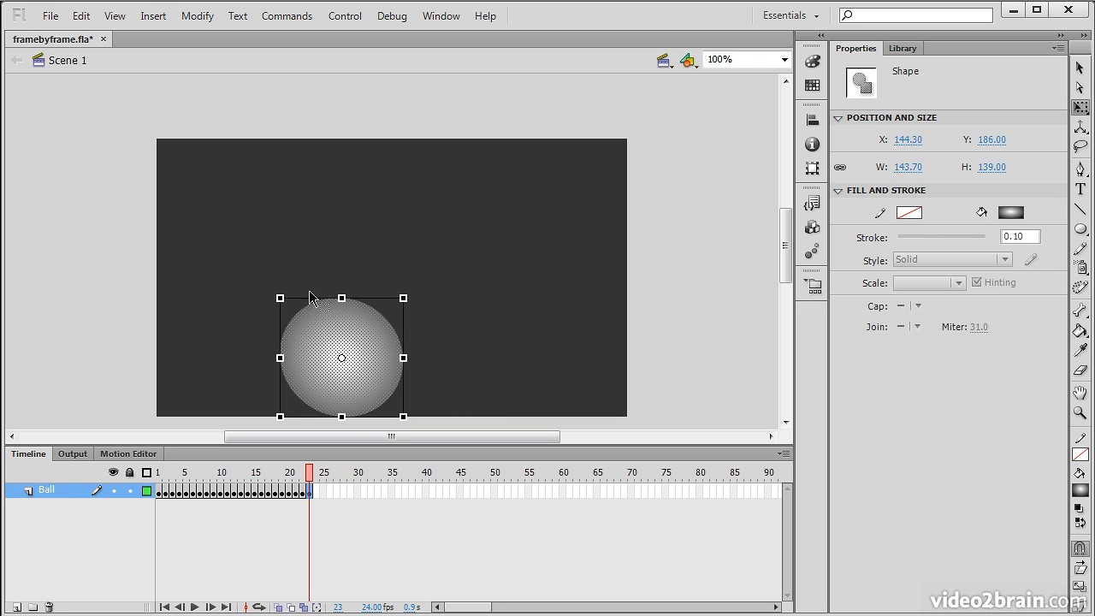
drag(312, 298, 317, 298)
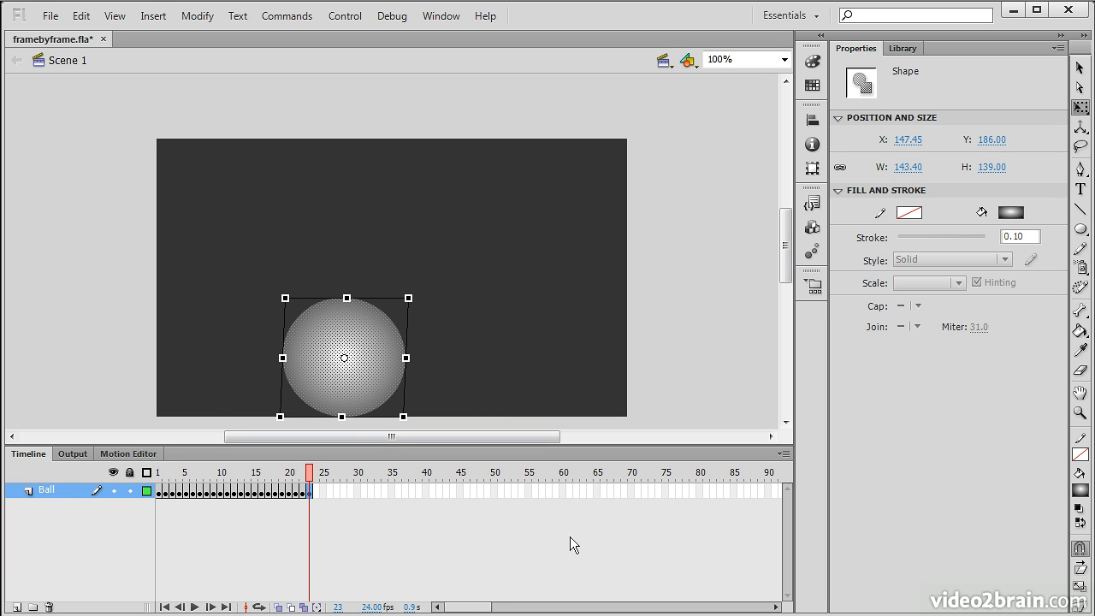
key(F6)
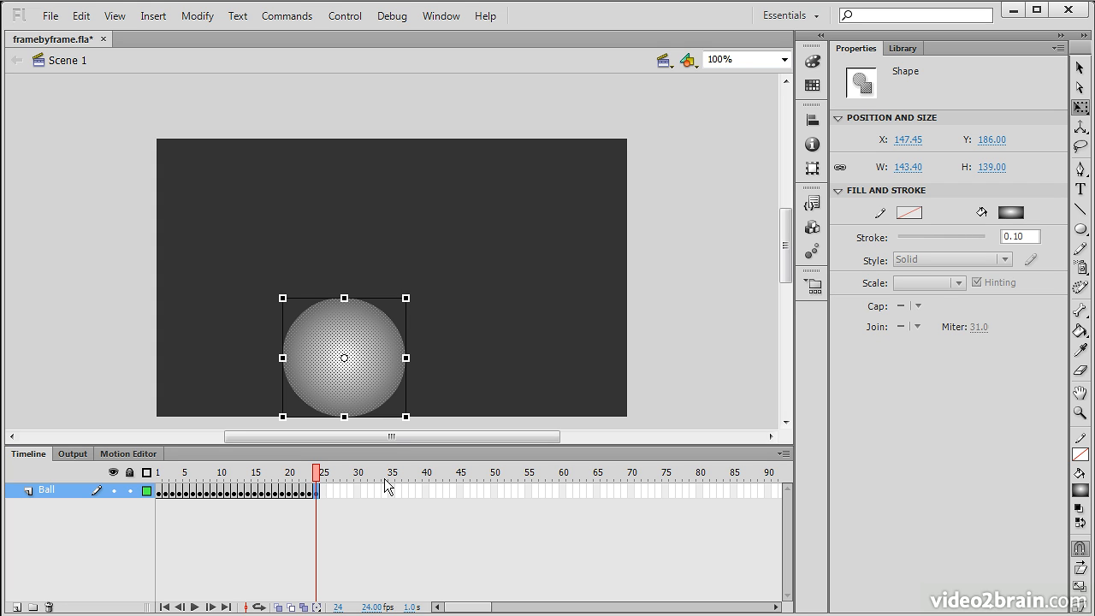
Extend the Ball layer with regular frames after the frame 24 keyframe, up to frame 70.
key(F5)
key(F5)
key(F5)
key(F5)
key(F5)
key(F5)
key(F5)
key(F5)
key(F5)
key(F5)
key(F5)
key(F5)
key(F5)
key(F5)
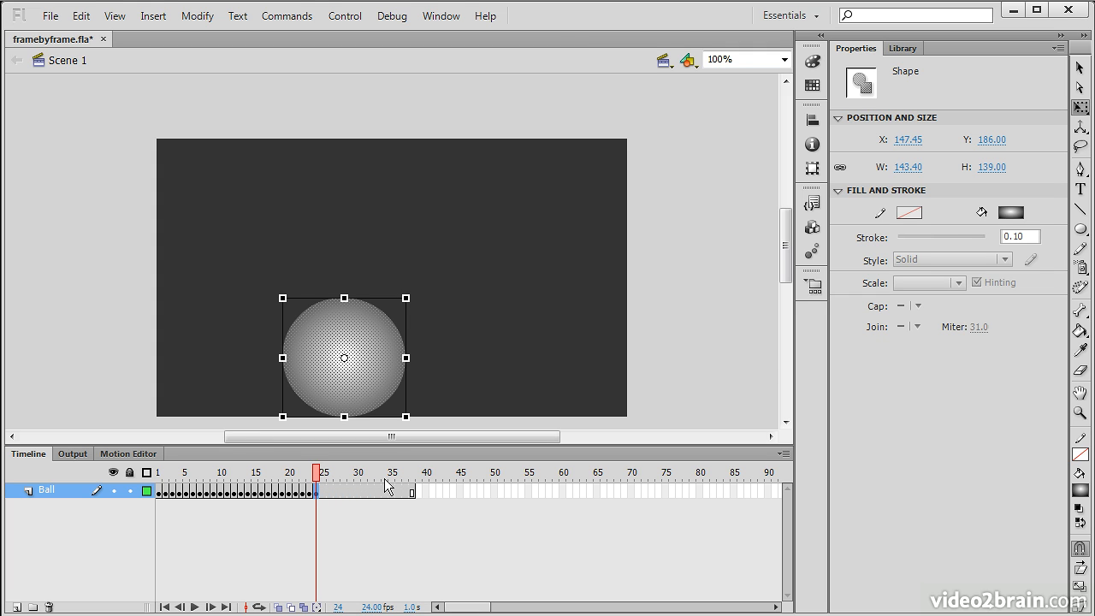
key(F5)
key(F5)
key(F5)
key(F5)
key(F5)
key(F5)
key(F5)
key(F5)
key(F5)
key(F5)
key(F5)
key(F5)
key(F5)
key(F5)
key(F5)
key(F5)
key(F5)
key(F5)
key(F5)
key(F5)
key(F5)
key(F5)
key(F5)
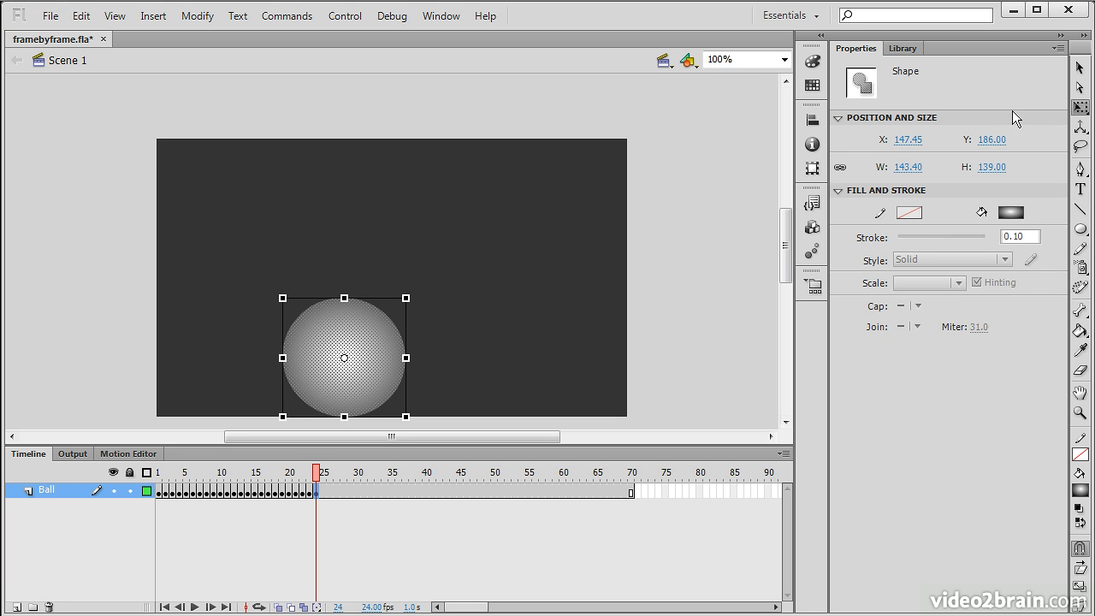
Switch to the Selection tool and play the animation on the timeline from frame 1.
click(1079, 67)
mouse_move(315, 472)
mouse_down()
mouse_move(159, 472)
mouse_move(689, 488)
mouse_move(80, 454)
mouse_move(377, 466)
mouse_move(137, 459)
mouse_move(355, 466)
mouse_move(308, 462)
mouse_up()
drag(209, 457, 71, 460)
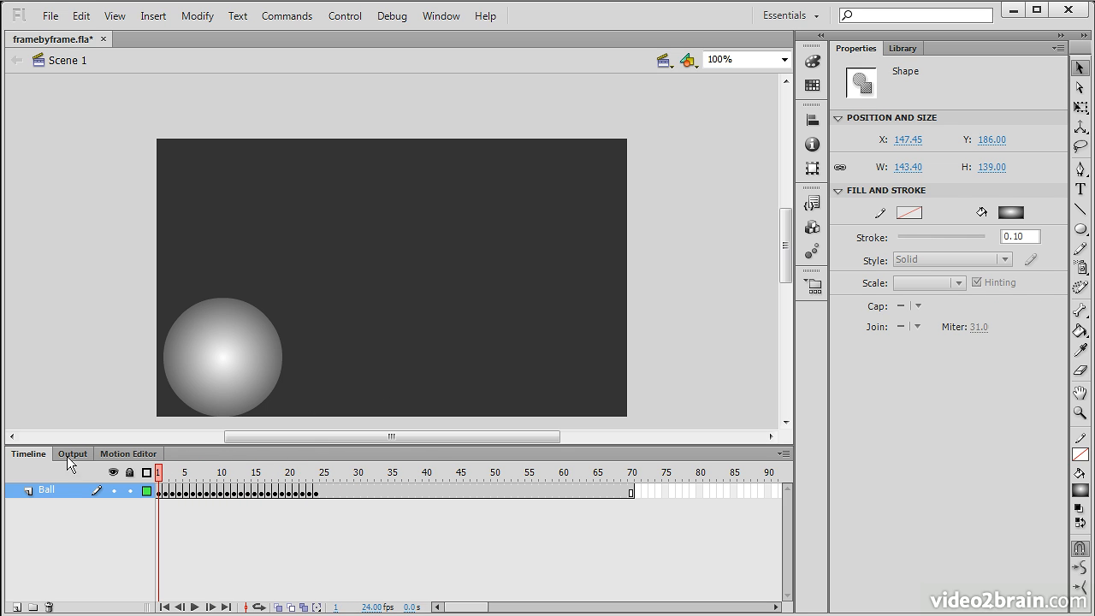
click(195, 606)
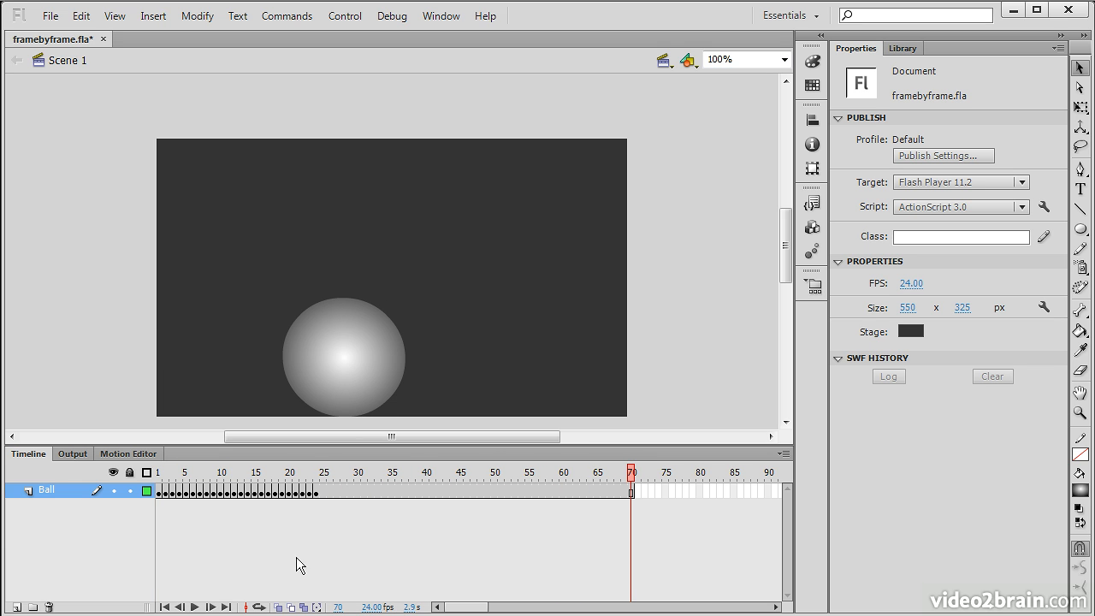
Test the movie in its own player window and close the preview.
click(342, 16)
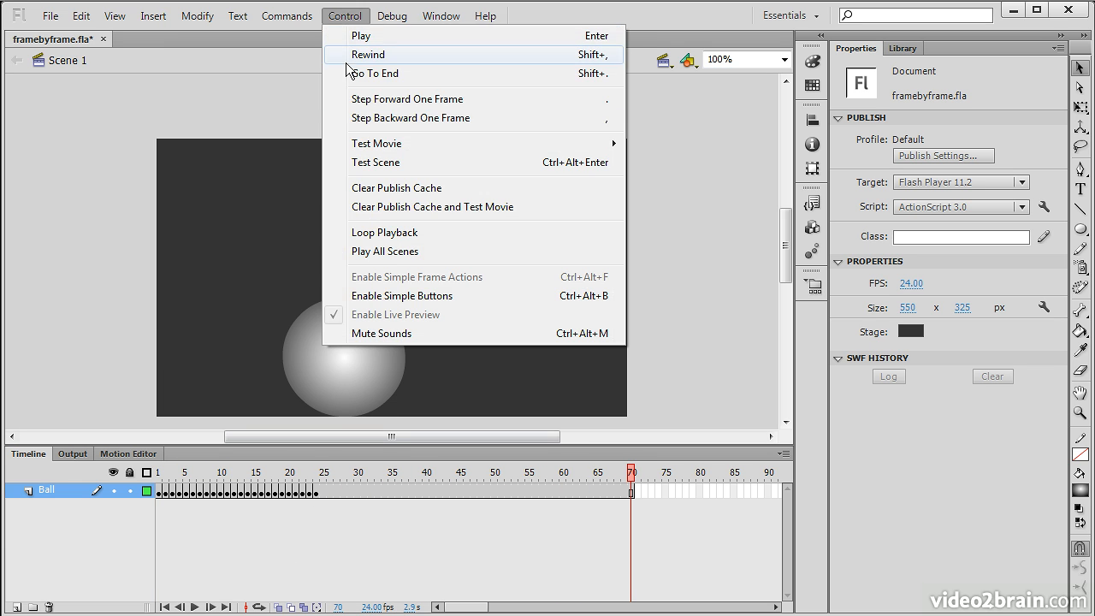
mouse_move(424, 142)
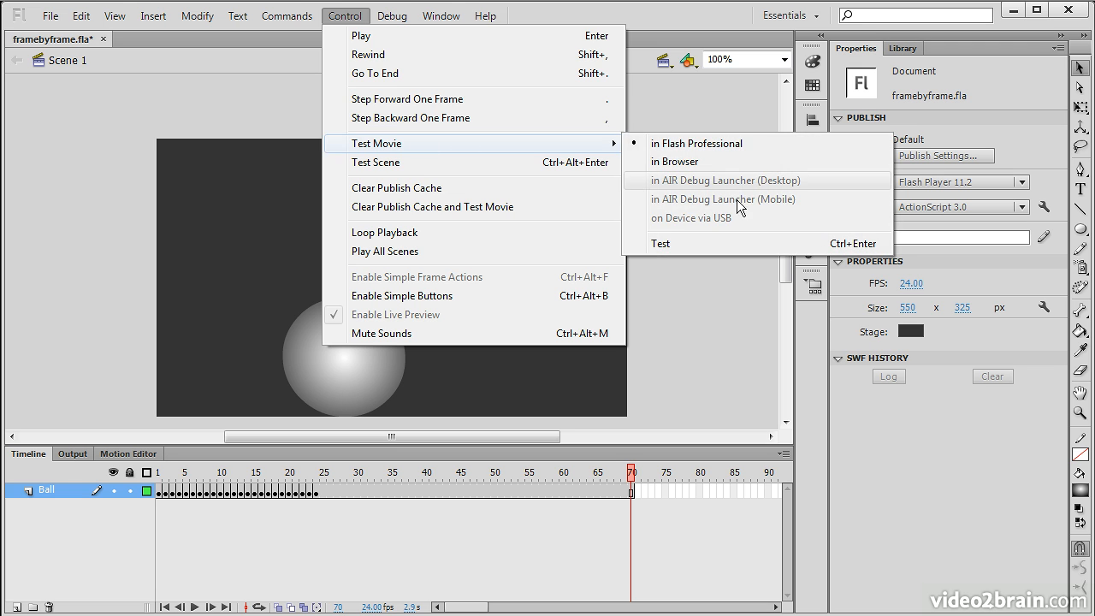
click(695, 245)
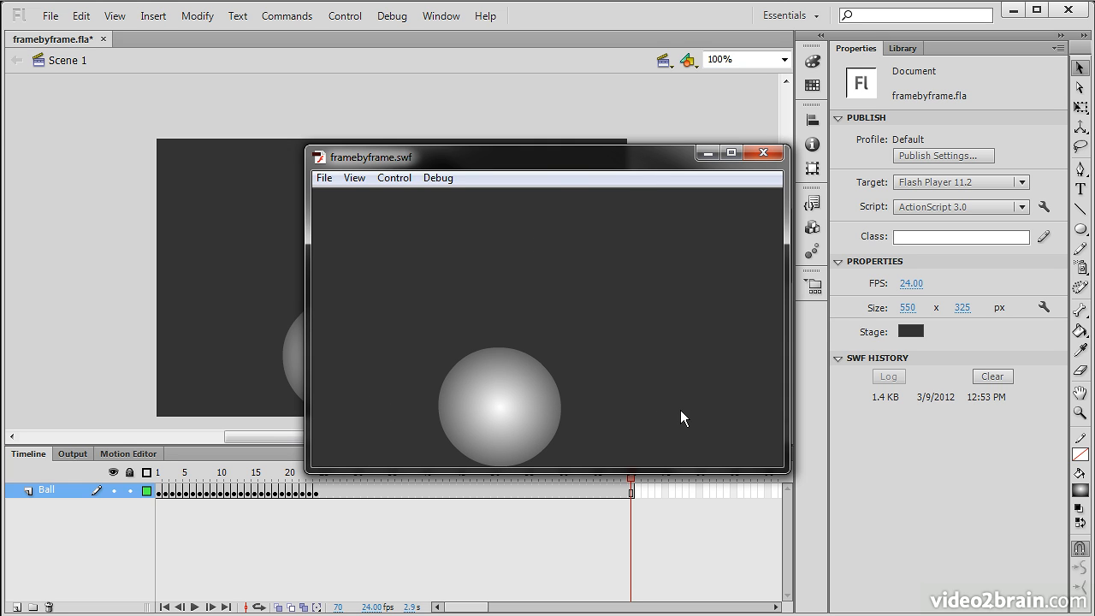
click(764, 153)
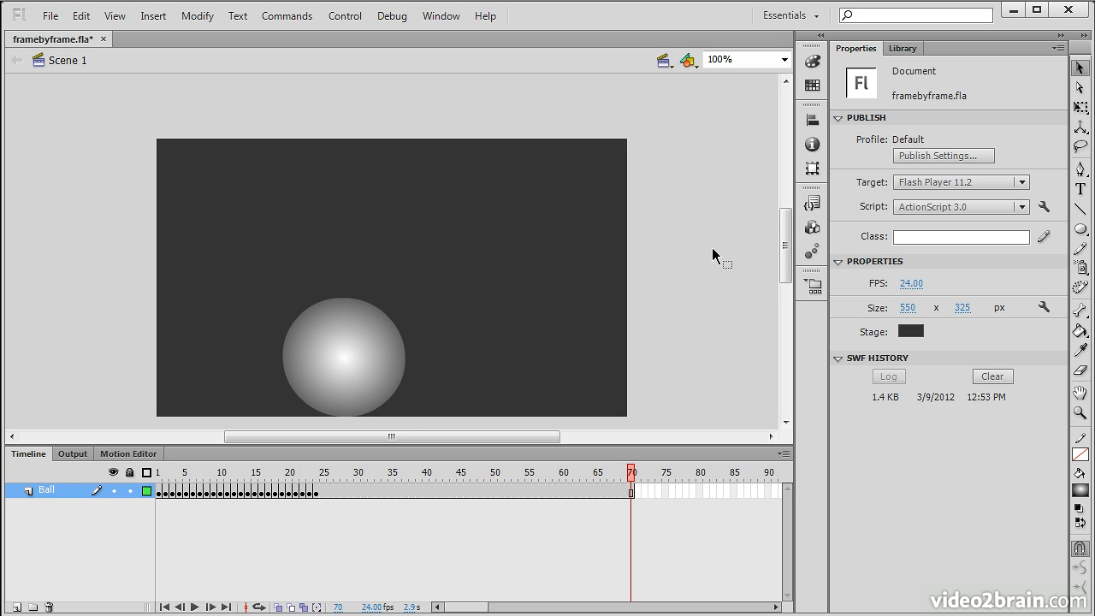